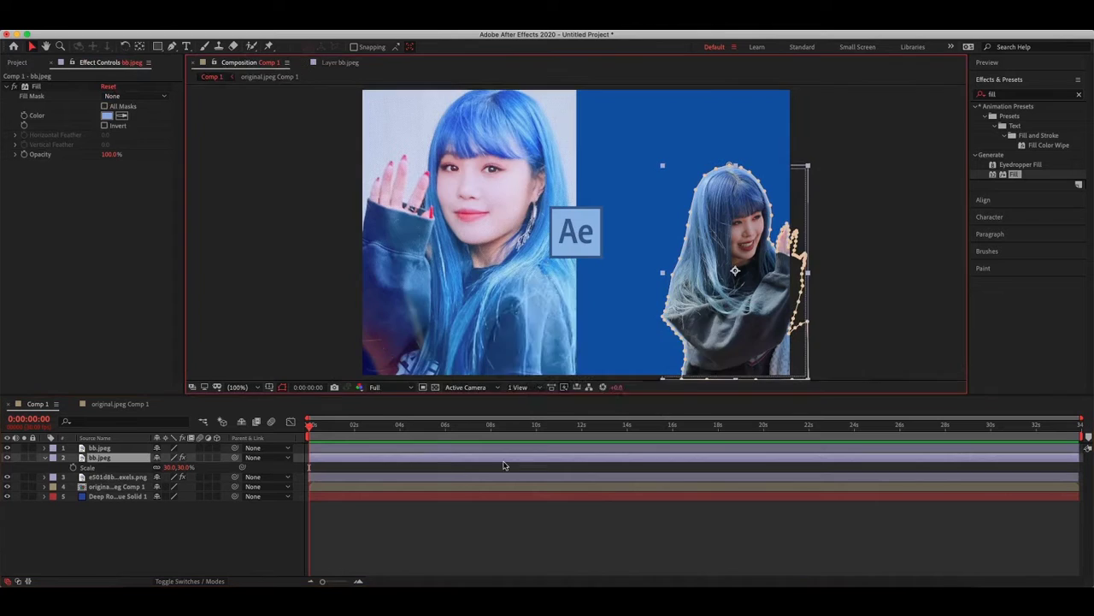
- Set the mask feather of the filled outline copy of bb.jpeg to 1 px and its scale to 31%
right_click(501, 281)
key(Escape)
right_click(682, 265)
mouse_move(752, 268)
click(834, 296)
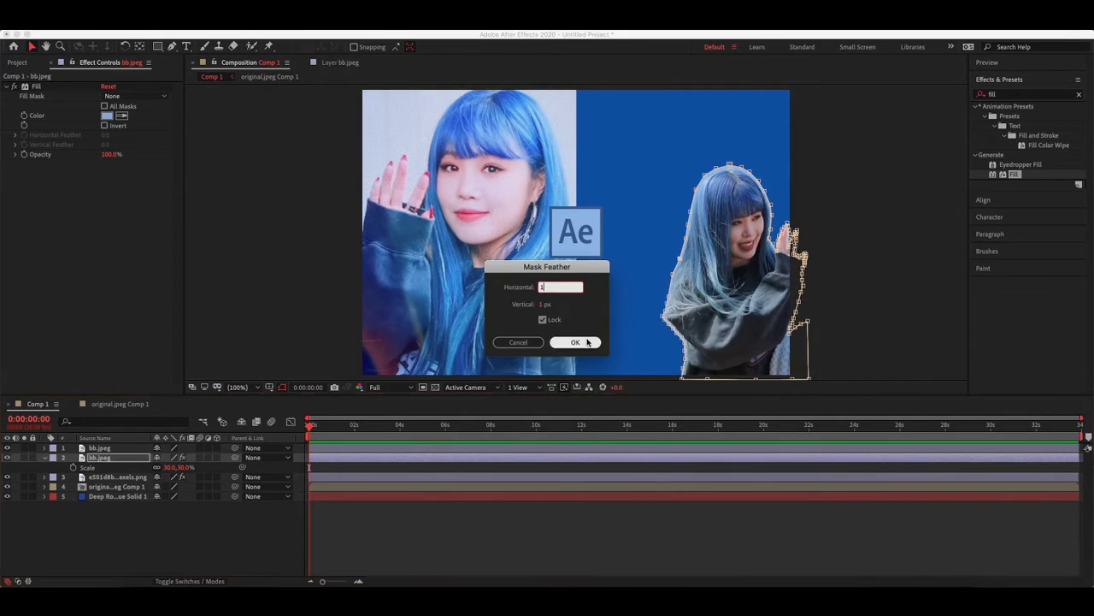
click(577, 341)
click(371, 532)
click(576, 231)
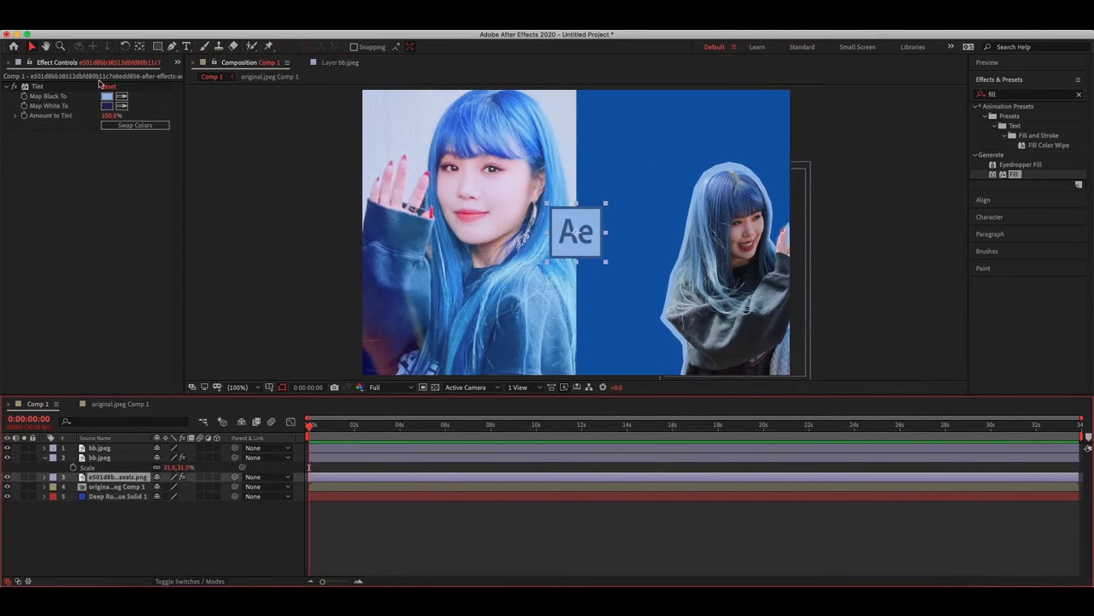
click(716, 258)
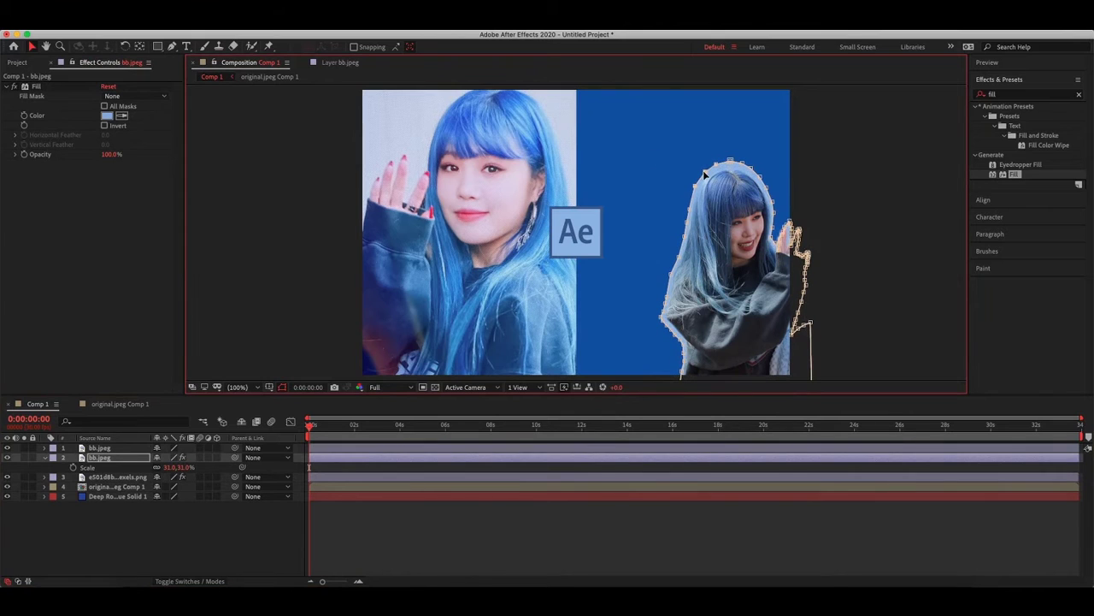
click(631, 497)
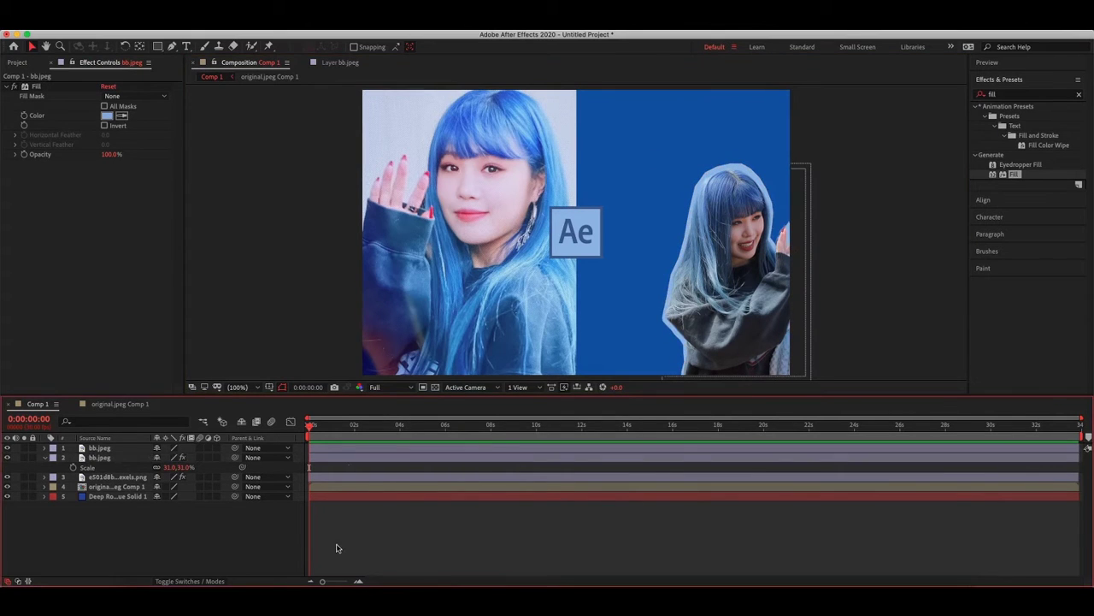
- Pre-compose the two bb.jpeg layers together and rename the resulting layer "soojin pic 1"
click(99, 447)
shift+click(99, 457)
key(ctrl+shift+c)
key(Return)
right_click(99, 447)
click(111, 565)
click(345, 486)
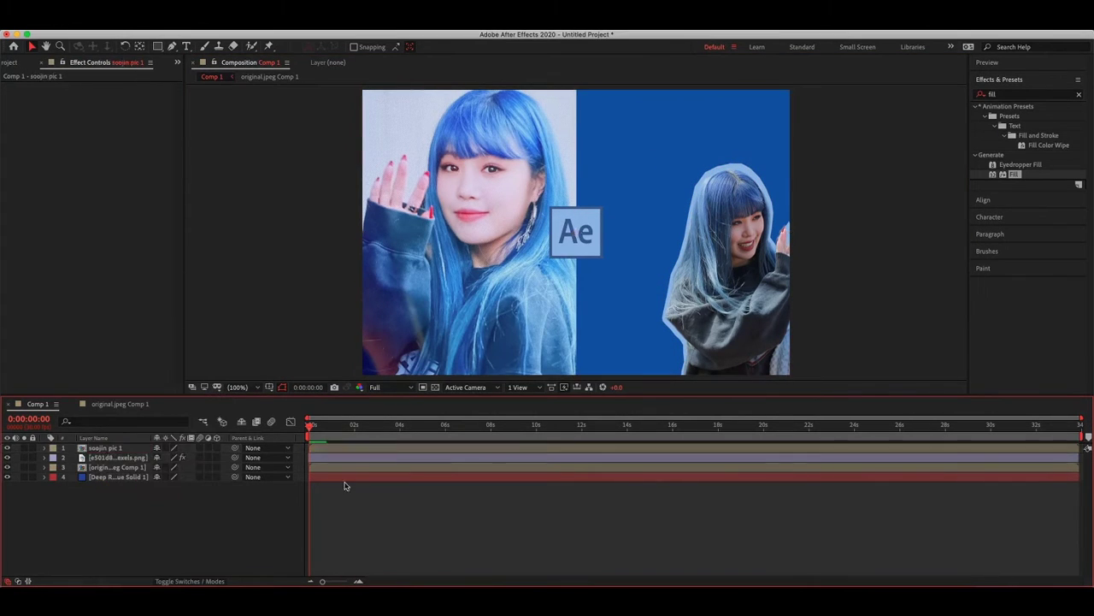
- Pre-compose the After Effects logo layer and rename it "ae logo"
click(99, 457)
shift+click(99, 467)
key(ctrl+shift+c)
key(Return)
right_click(111, 457)
click(162, 567)
- Rename the original.jpeg Comp 1 layer in Comp 1 to "soojin main" and save the project
click(120, 403)
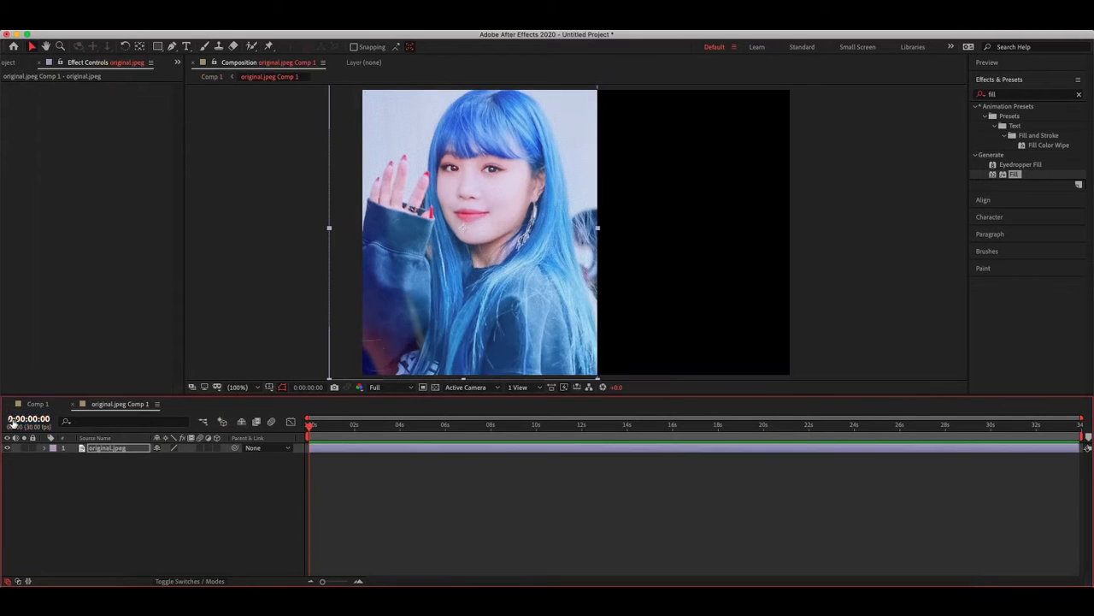
click(38, 404)
right_click(109, 467)
click(162, 567)
text(sooji)
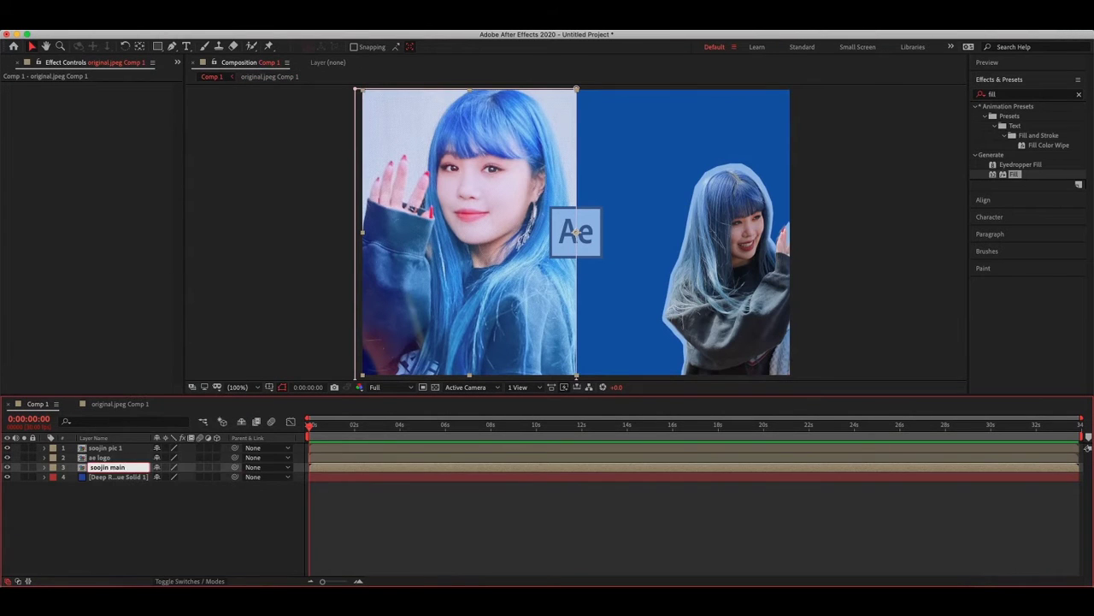
text(n main)
key(Return)
key(ctrl+s)
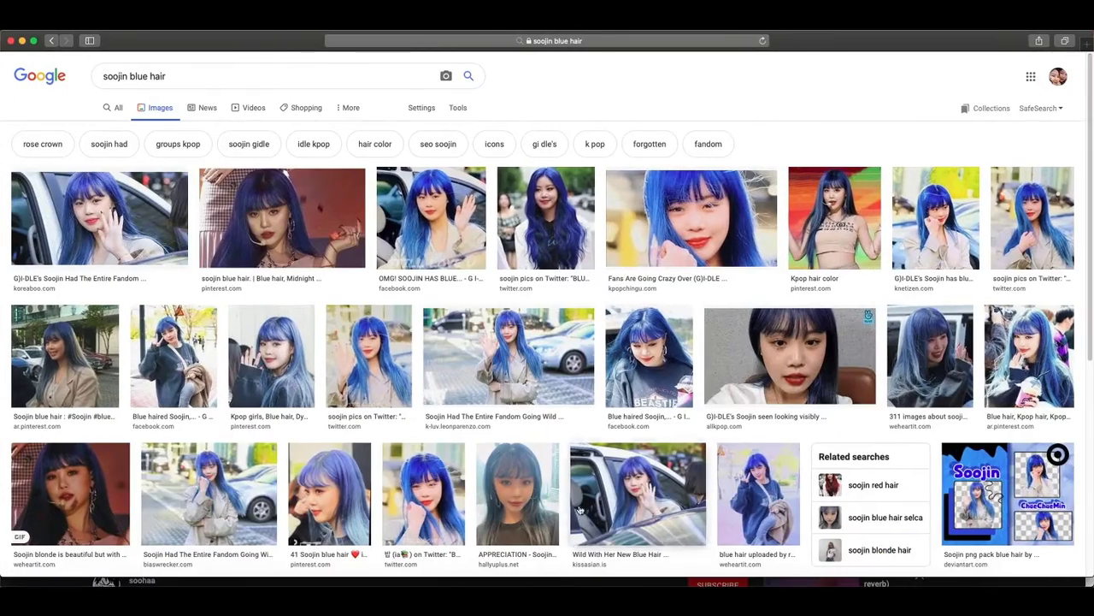
- Switch to the browser and collect several more photos from the "soojin blue hair" image results
scroll(599, 427, down, 1)
click(649, 342)
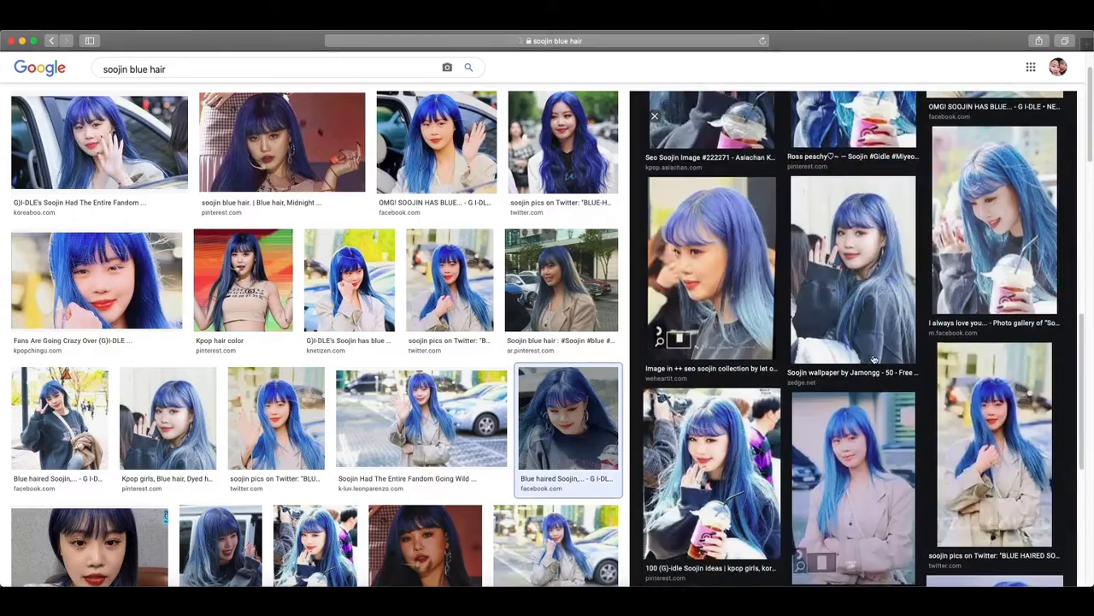
scroll(874, 359, down, 5)
click(847, 259)
right_click(847, 259)
scroll(774, 320, down, 5)
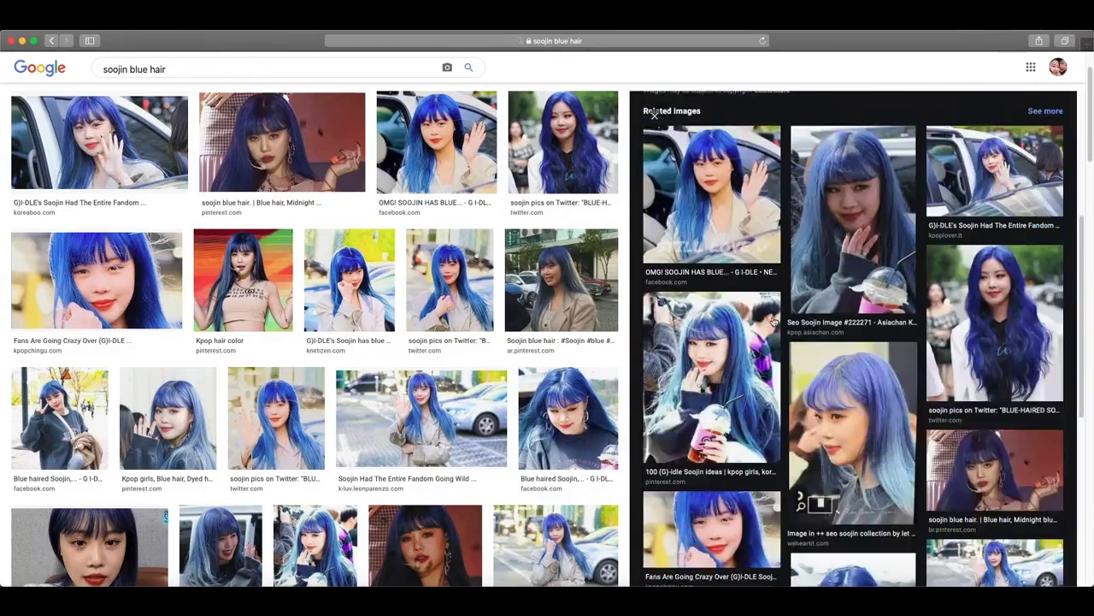
scroll(774, 320, down, 3)
click(774, 325)
scroll(802, 453, down, 3)
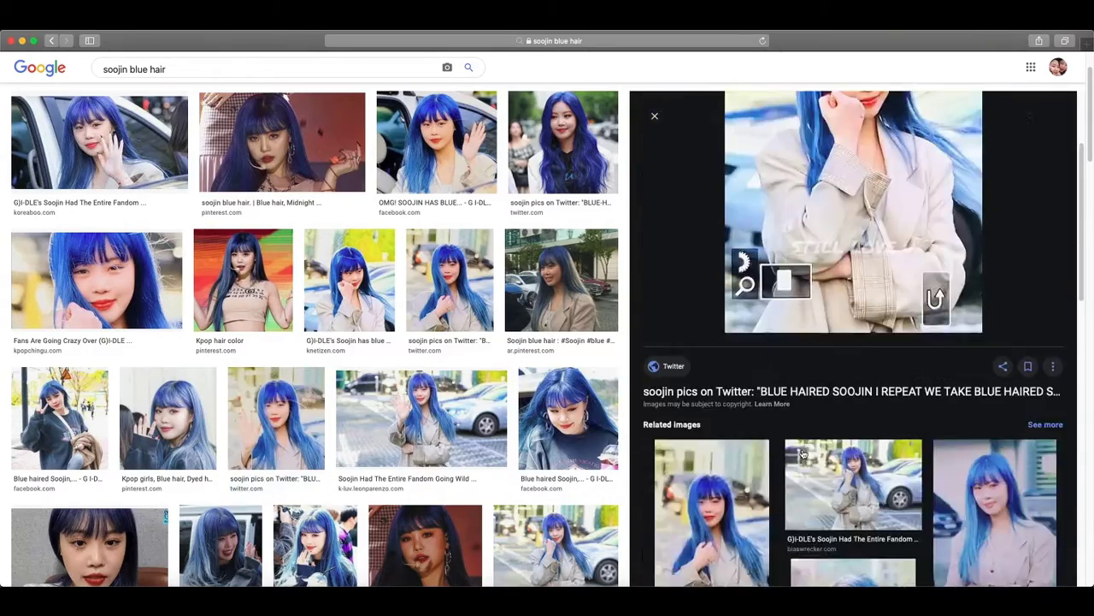
scroll(802, 453, down, 5)
click(802, 453)
scroll(705, 409, down, 4)
click(706, 408)
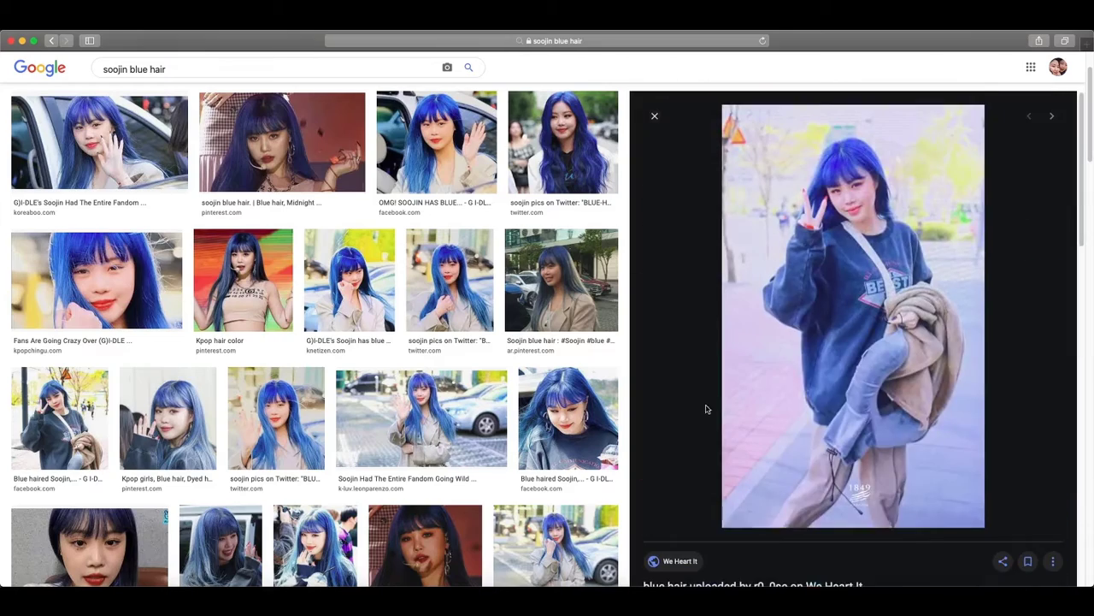
scroll(705, 409, down, 5)
click(705, 409)
scroll(521, 453, down, 1)
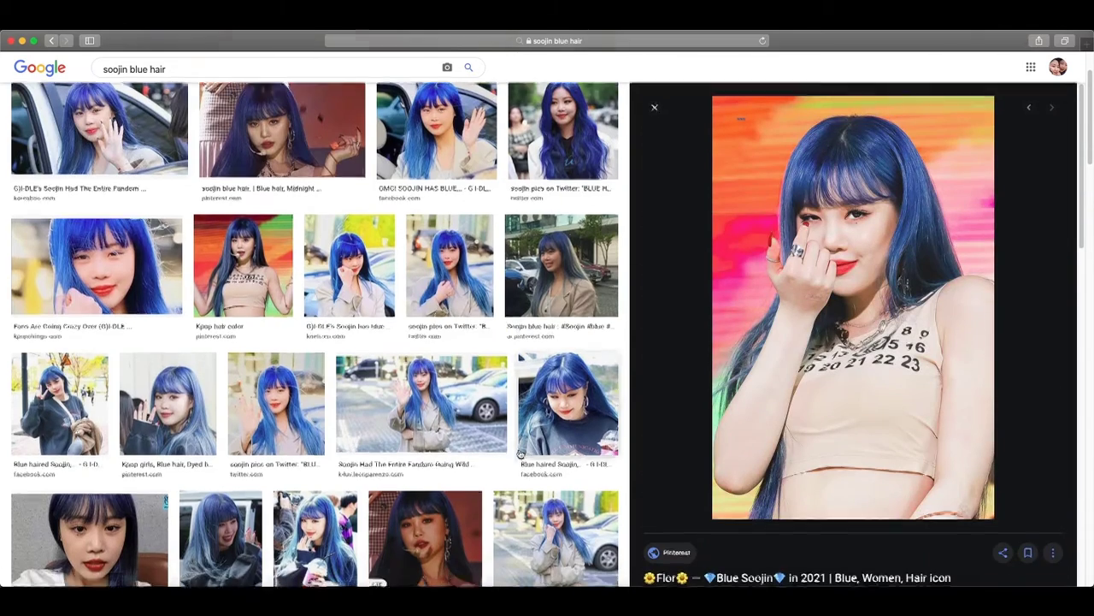
scroll(521, 454, down, 10)
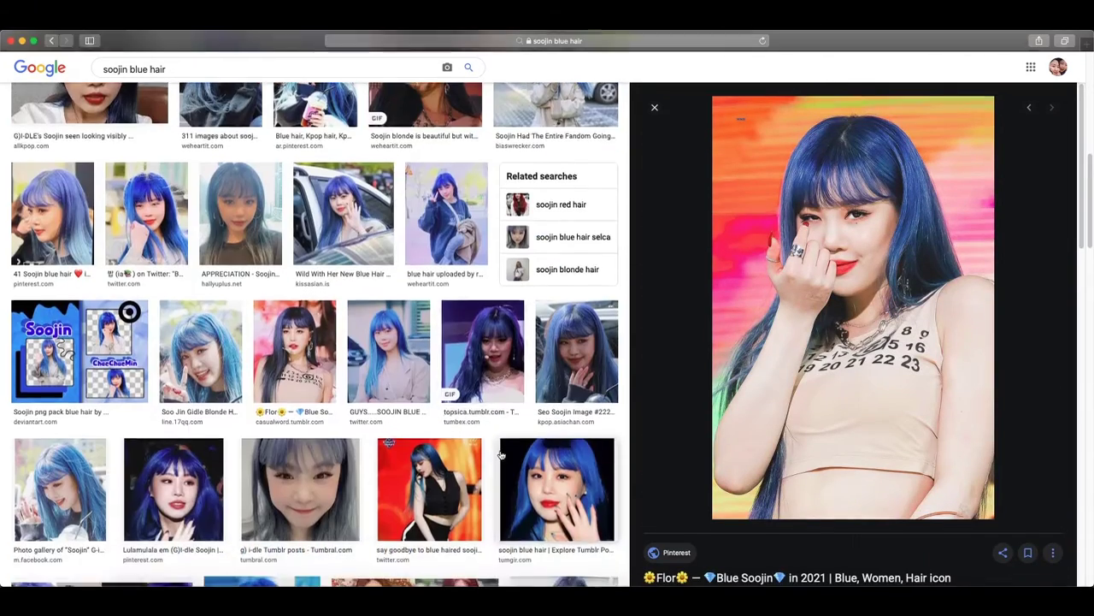
click(188, 479)
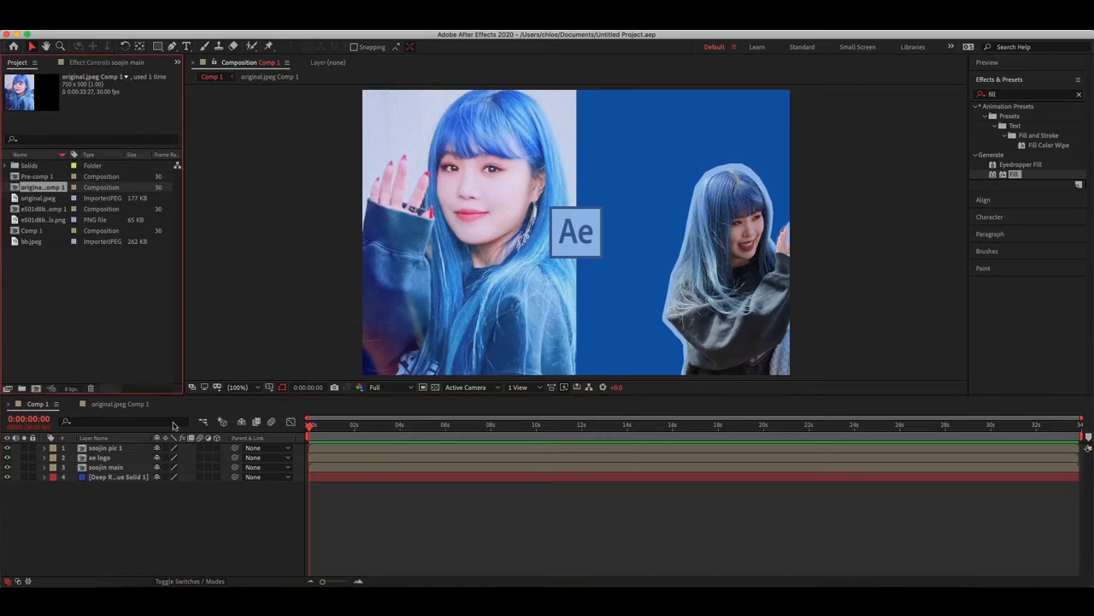
- Switch back to After Effects, import the collected photos and add the one starting with 4a3830b to Comp 1
key(super+i)
scroll(420, 305, down, 2)
double_click(325, 256)
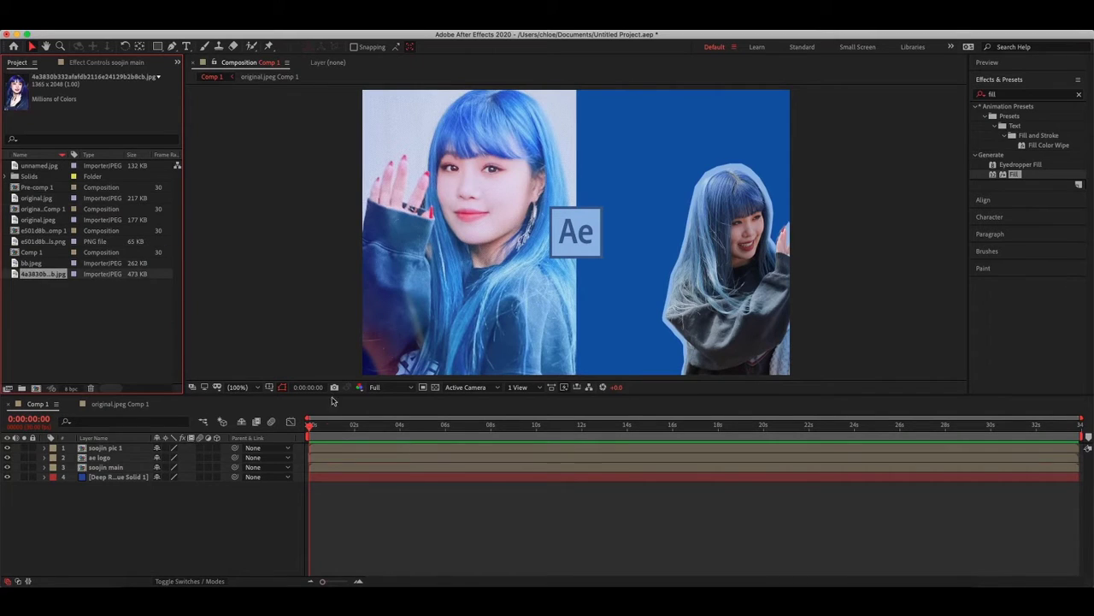
key(super+slash)
- Set the duration of Comp 1 to 5 seconds and readjust it in the composition settings
key(super+k)
click(462, 367)
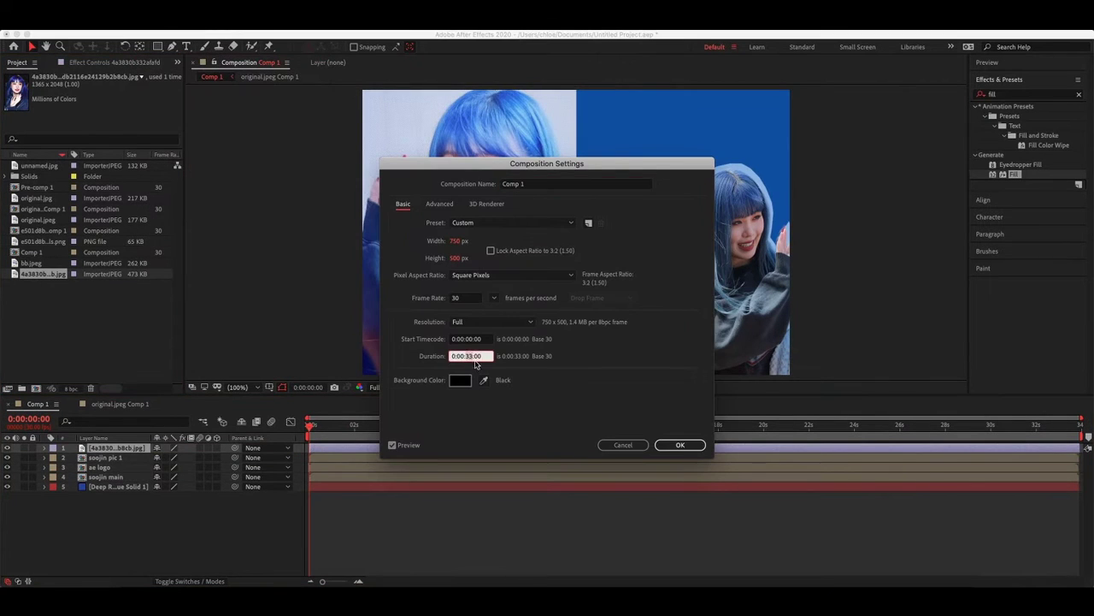
text(500)
key(Return)
key(super+k)
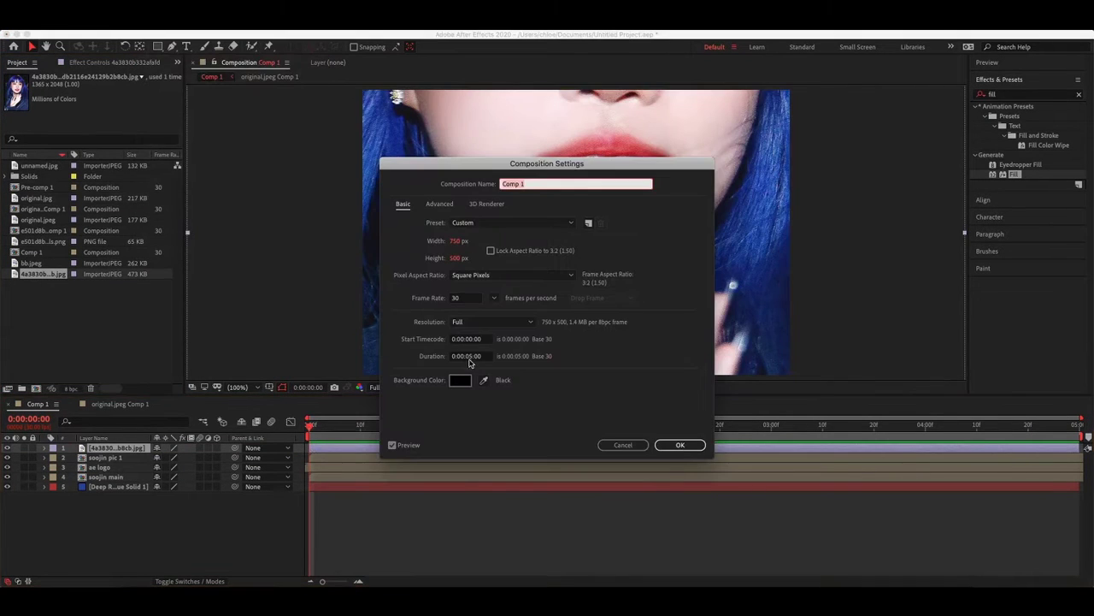
key(Return)
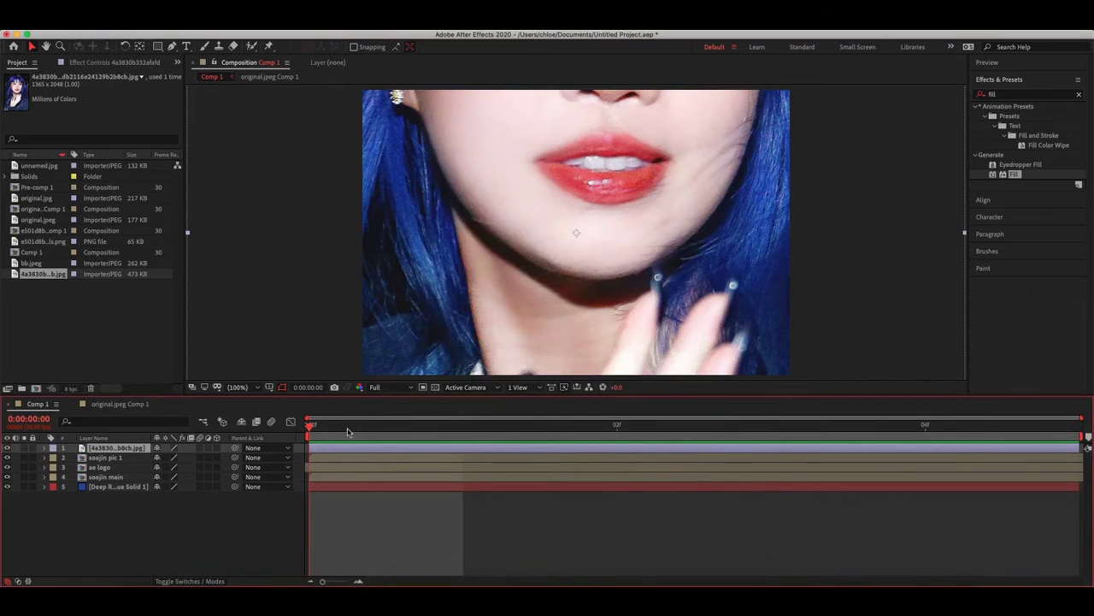
key(super+k)
key(Return)
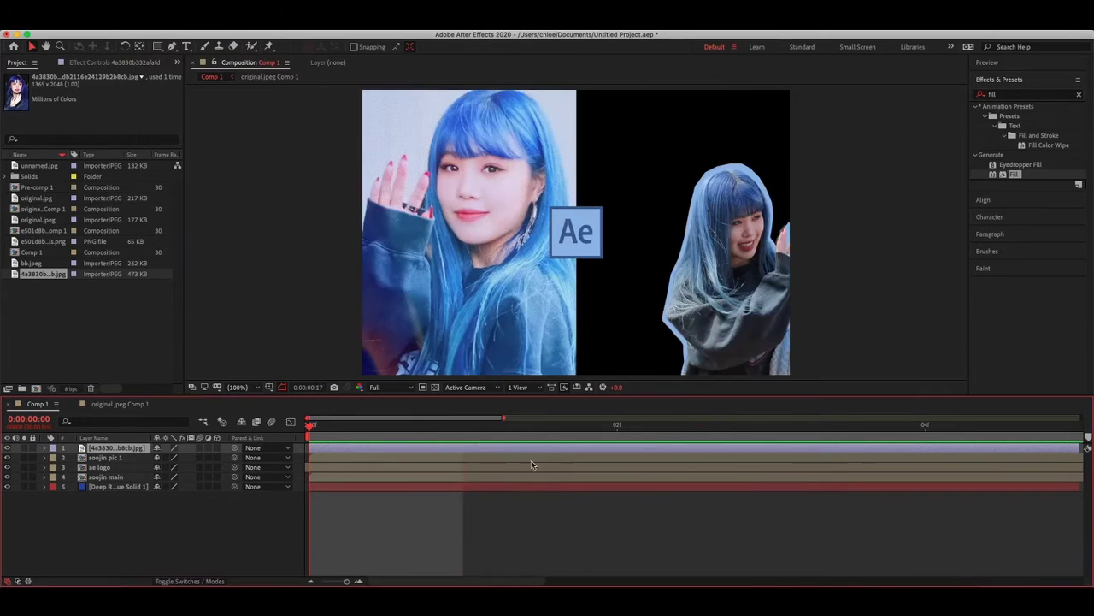
- Scale the new photo down to fit the composition and try placing its layer below soojin main
click(352, 426)
drag(115, 448, 103, 481)
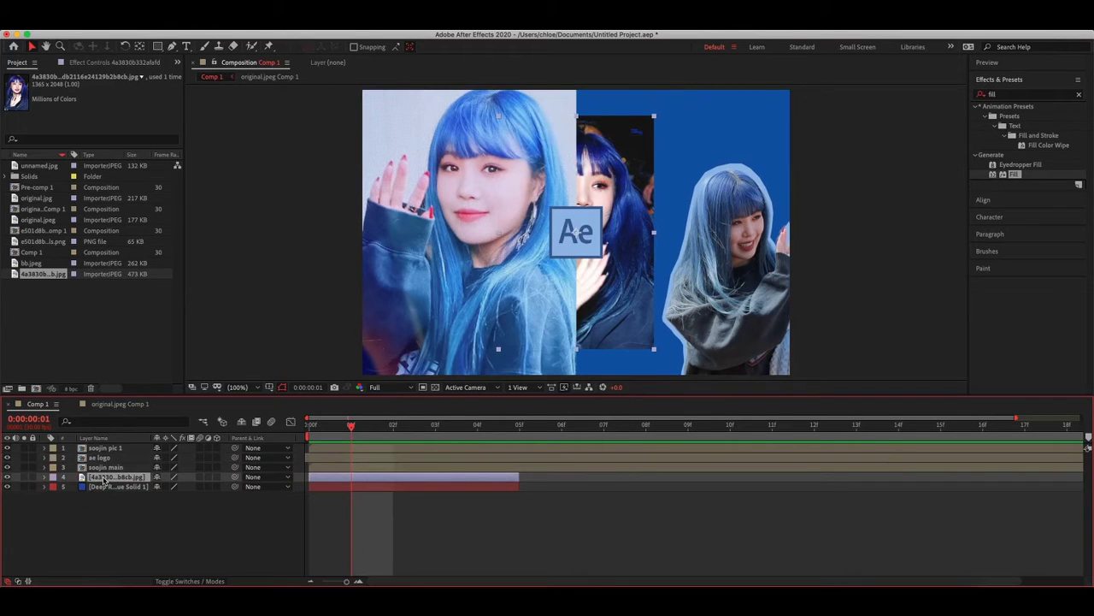
key(super+z)
key(super+z)
key(super+b)
- Start a Pen mask around the woman in the new photo, tracing from its bottom edge up the left side to her head
click(172, 49)
scroll(510, 326, up, 2)
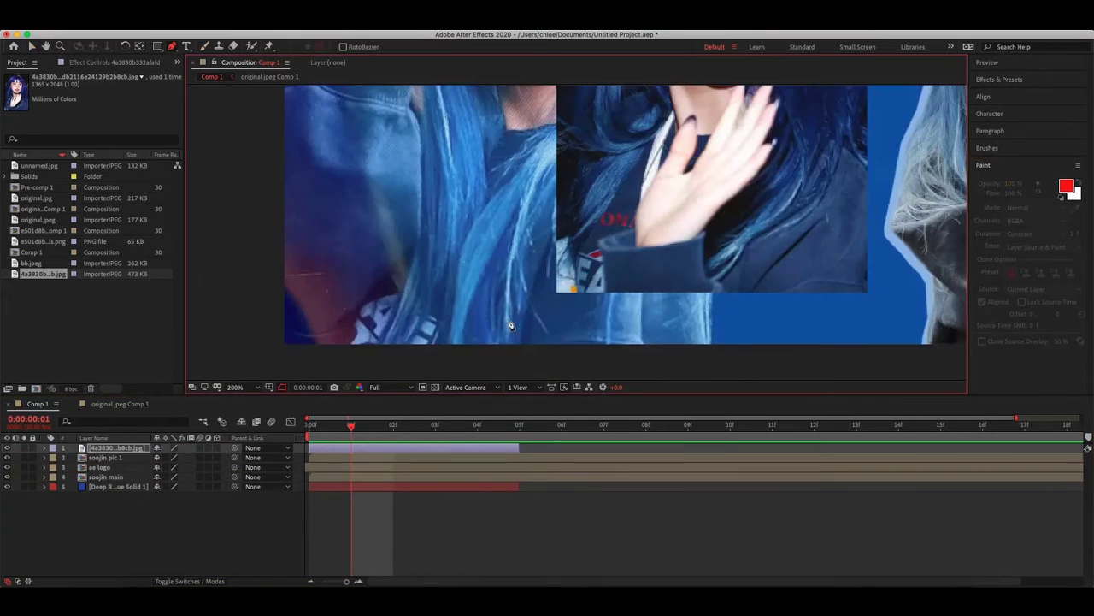
scroll(573, 184, up, 2)
scroll(601, 128, down, 4)
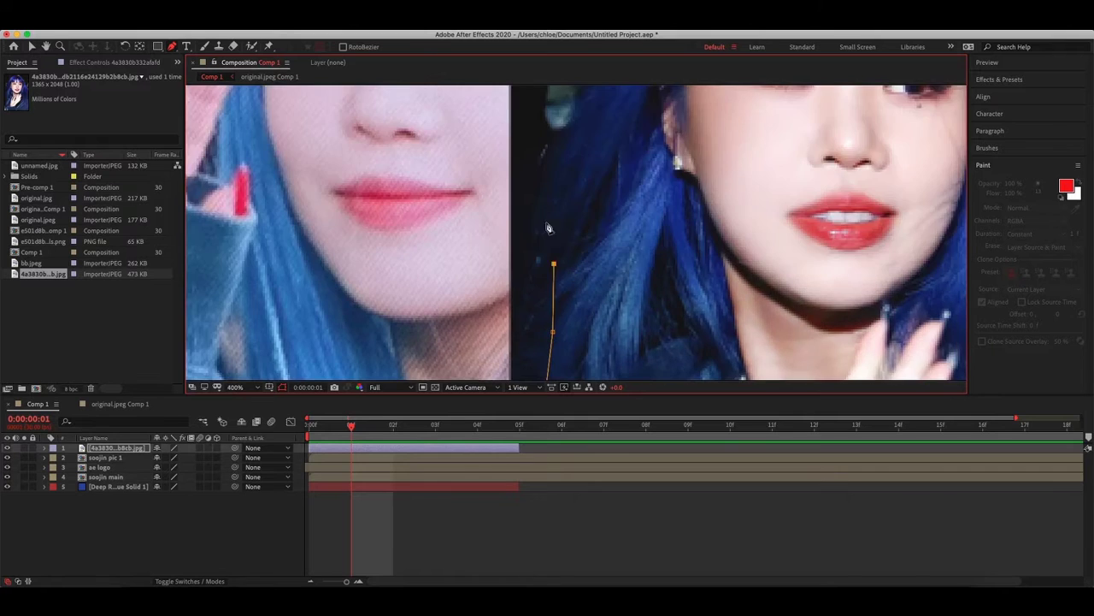
scroll(581, 130, up, 6)
scroll(538, 261, up, 2)
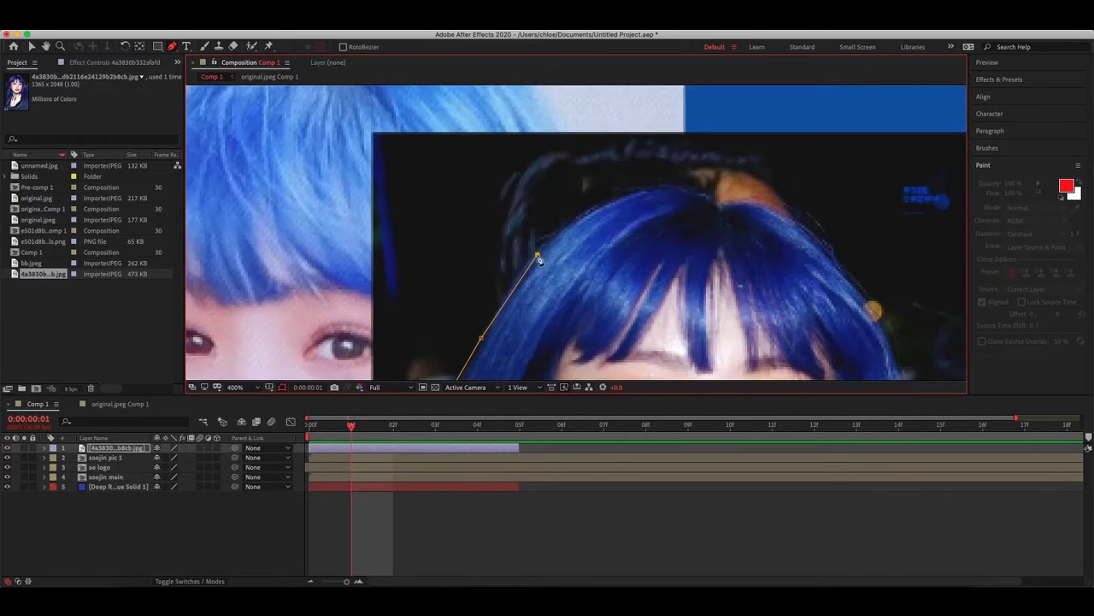
- Continue the mask over the head and down the right side of the hair, closing it along the photo's bottom edge
drag(880, 289, 511, 226)
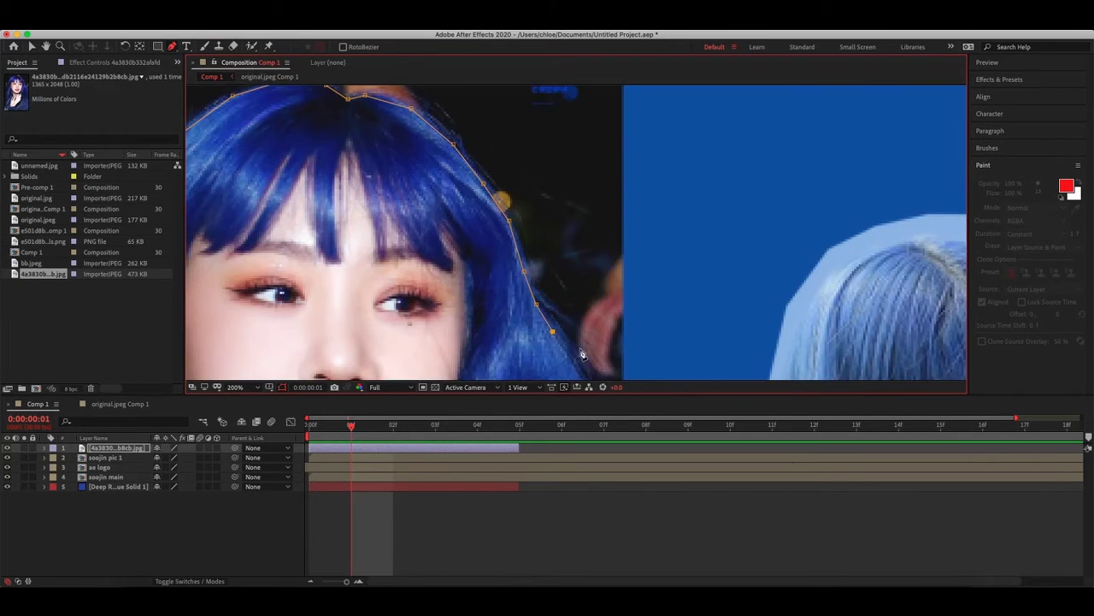
scroll(562, 181, down, 2)
scroll(556, 330, down, 4)
click(566, 233)
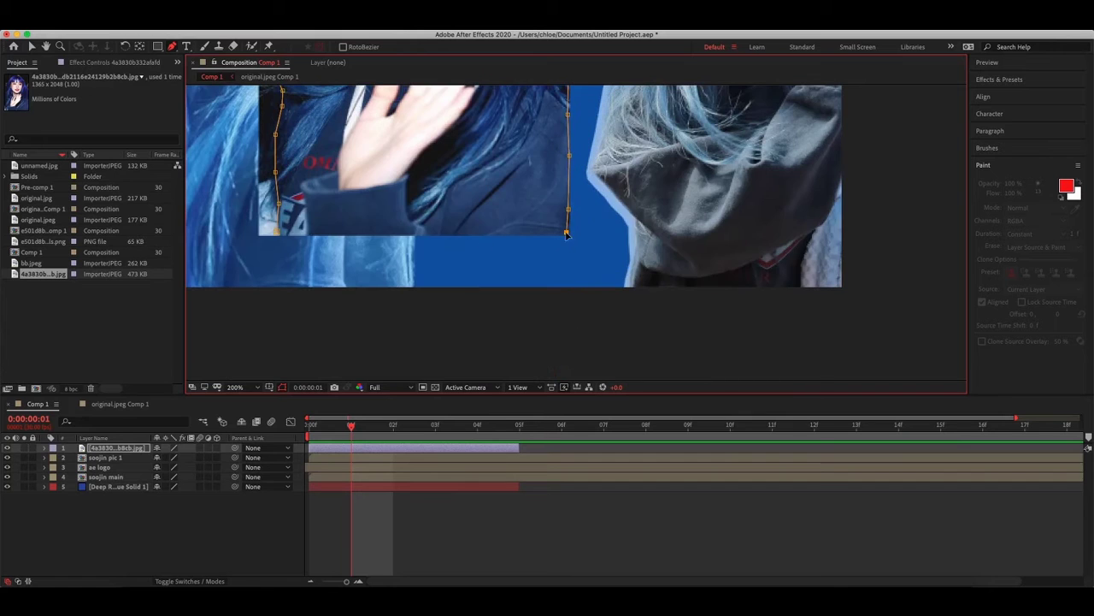
click(280, 239)
click(235, 386)
click(248, 299)
- Feather the photo's mask by 10 px and move its layer below soojin main, placing the cutout beside the logo
right_click(512, 232)
mouse_move(581, 240)
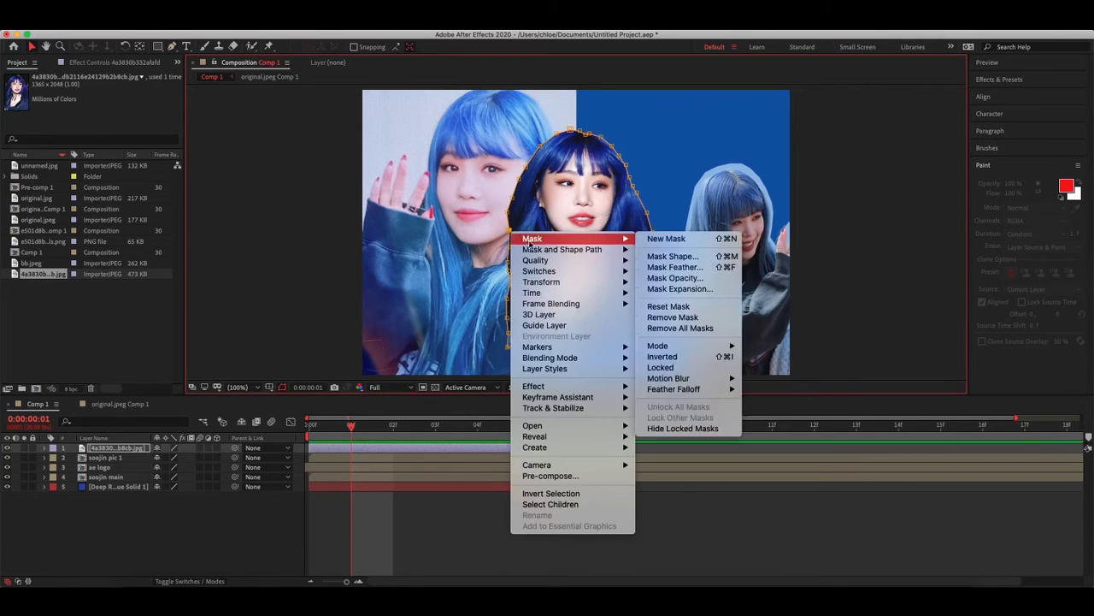
key(Escape)
drag(111, 448, 115, 479)
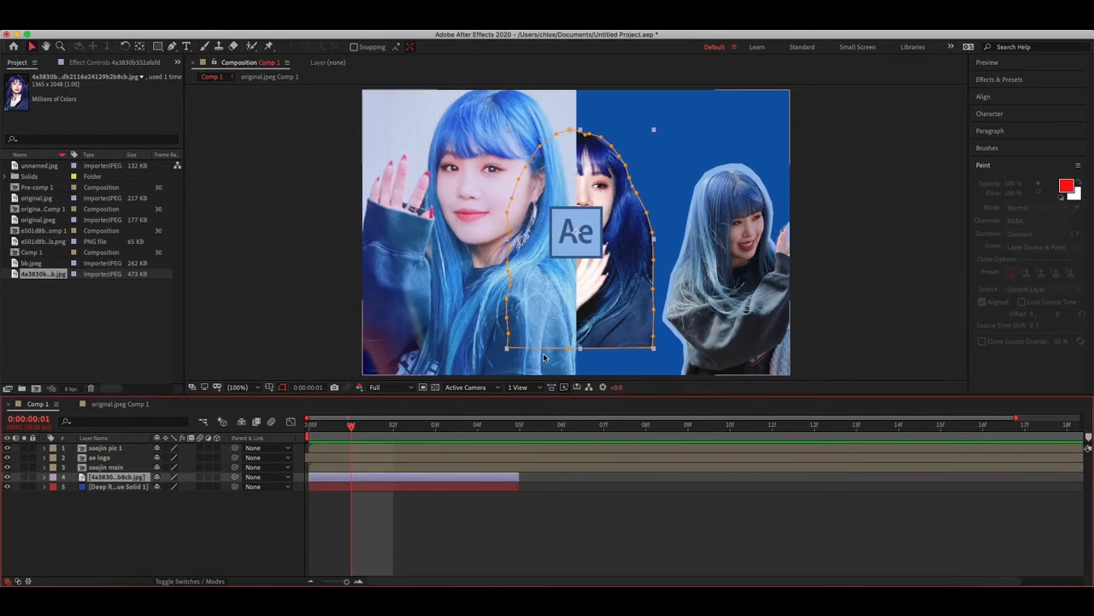
key(s)
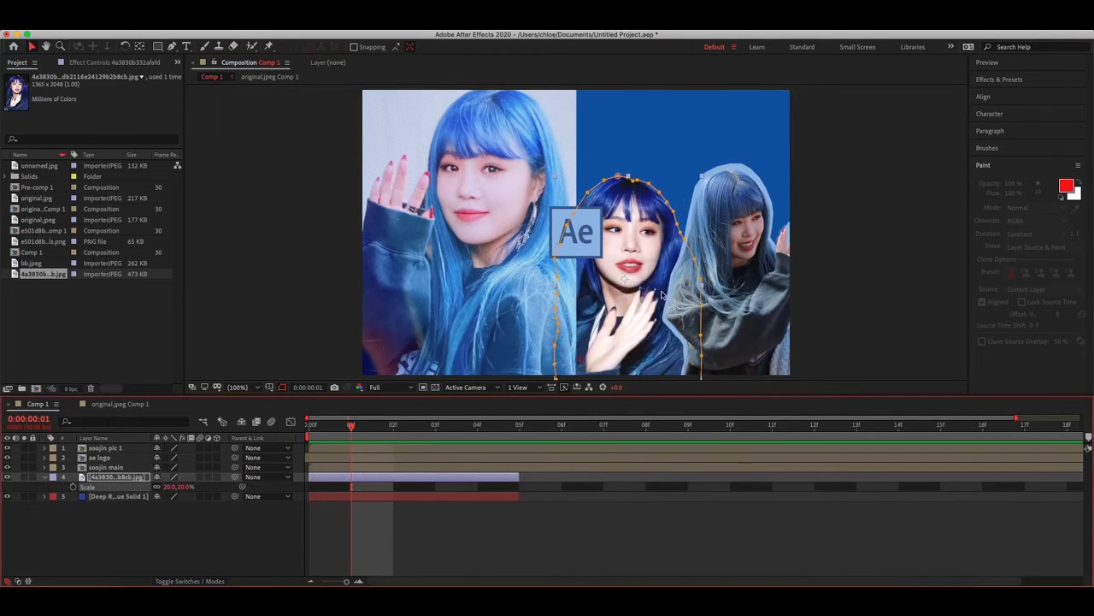
- Duplicate the masked photo layer, adjust the copy's mask feather and open the lower copy's scale
key(super+d)
right_click(503, 283)
click(710, 318)
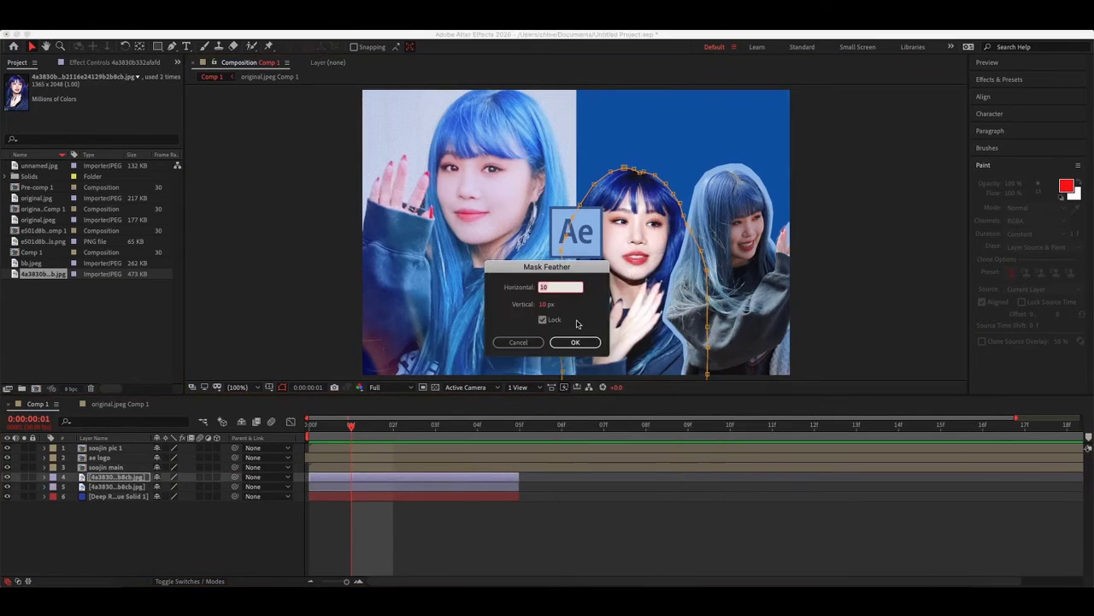
click(569, 342)
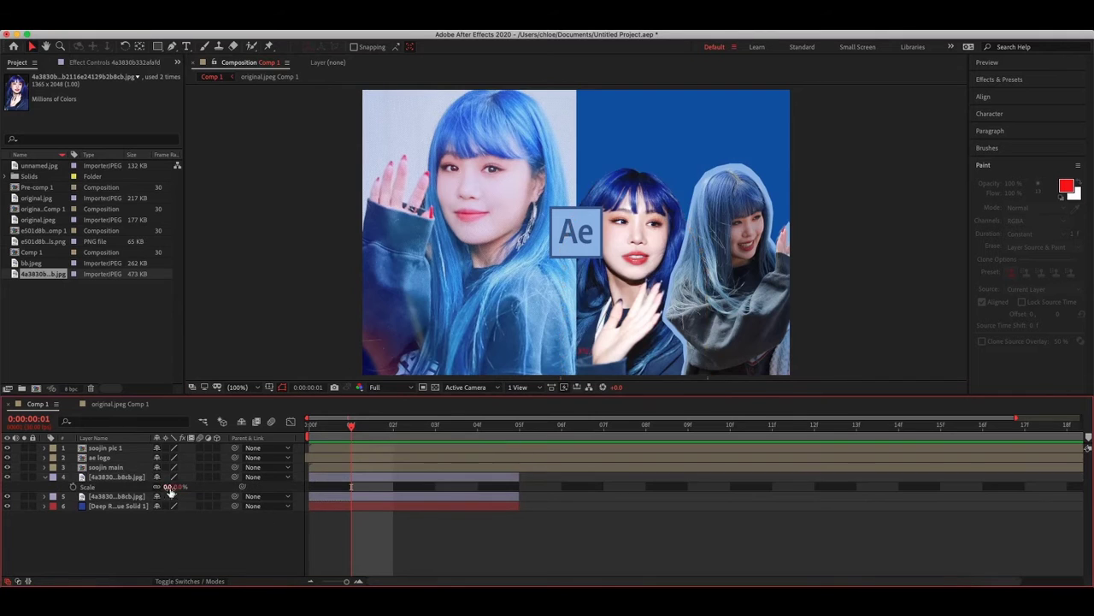
click(158, 496)
key(s)
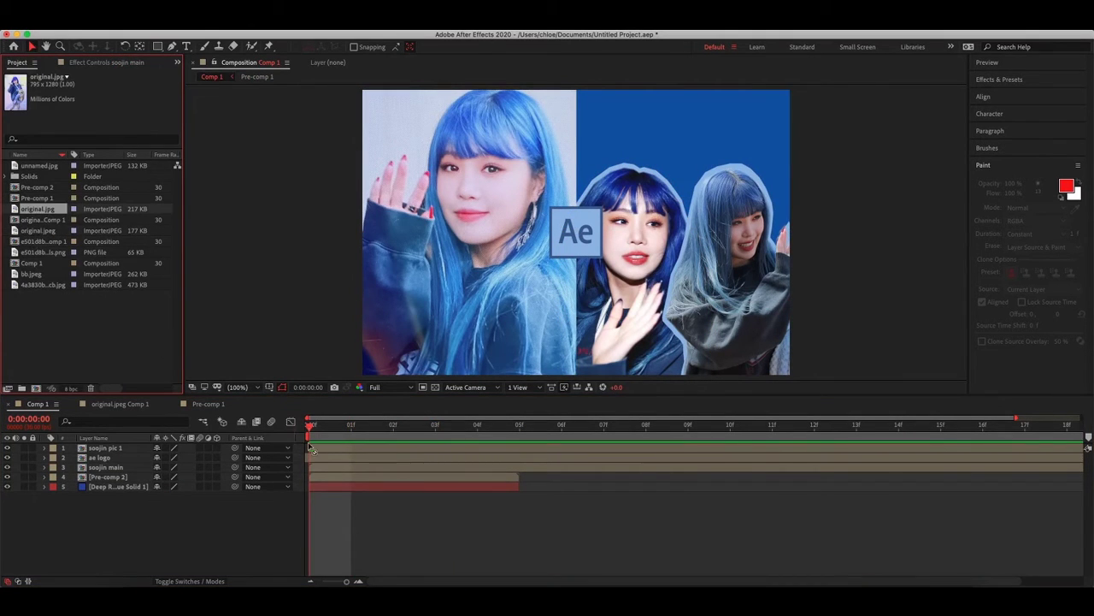
- Add original.jpg as the top layer of Comp 1, scale it down around the face and pre-compose it
drag(310, 447, 321, 446)
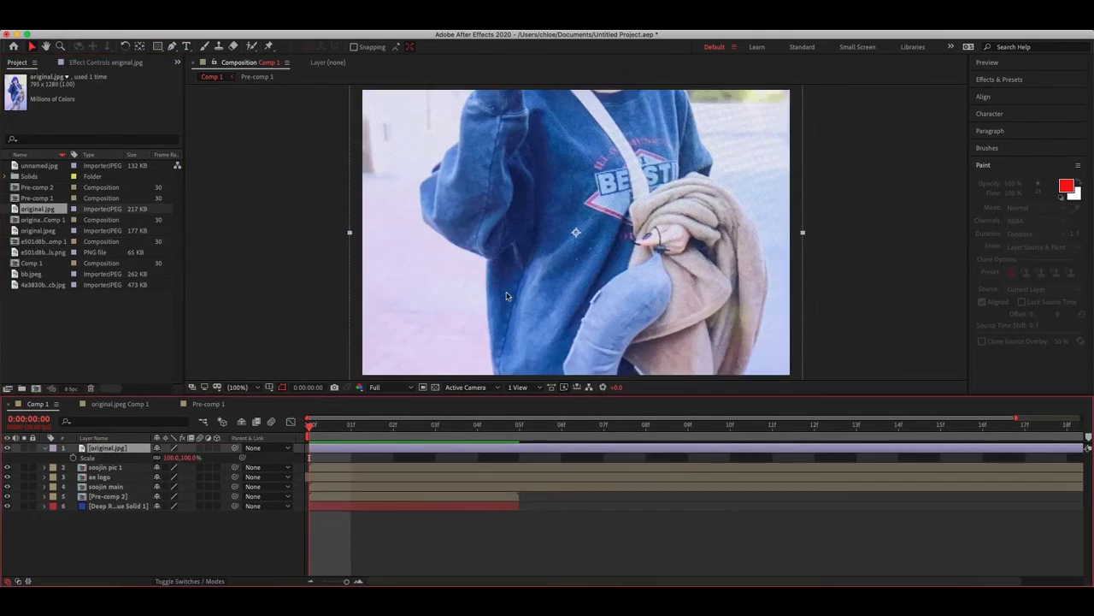
key(s)
key(ctrl+shift+c)
click(607, 383)
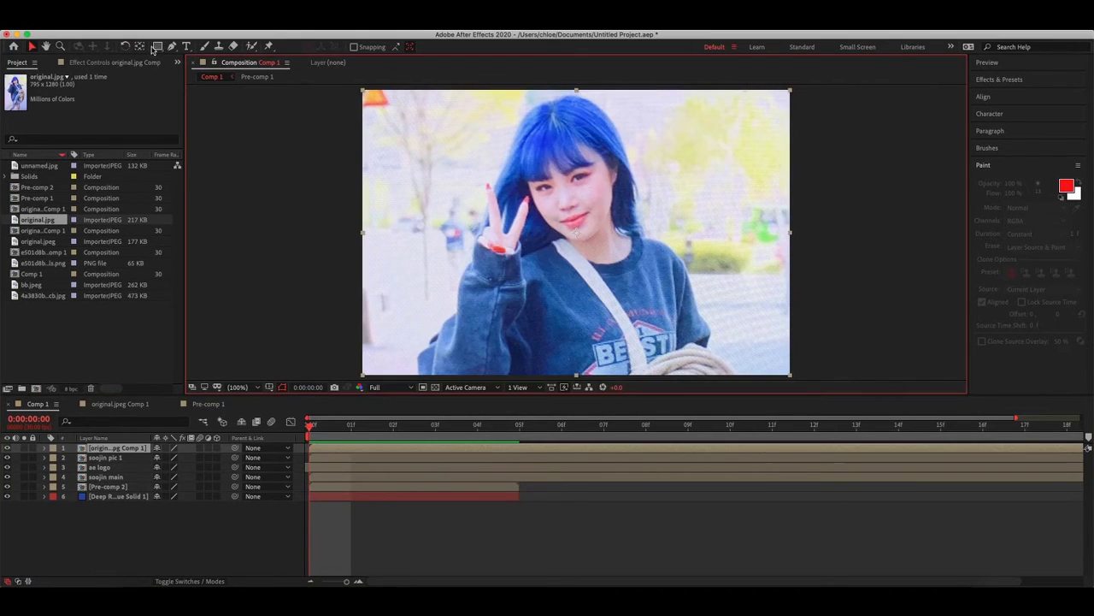
- Start a Pen mask on the pre-composed original.jpg, tracing from the bottom edge up the sleeve, around the raised finger and over the head
scroll(430, 366, up, 2)
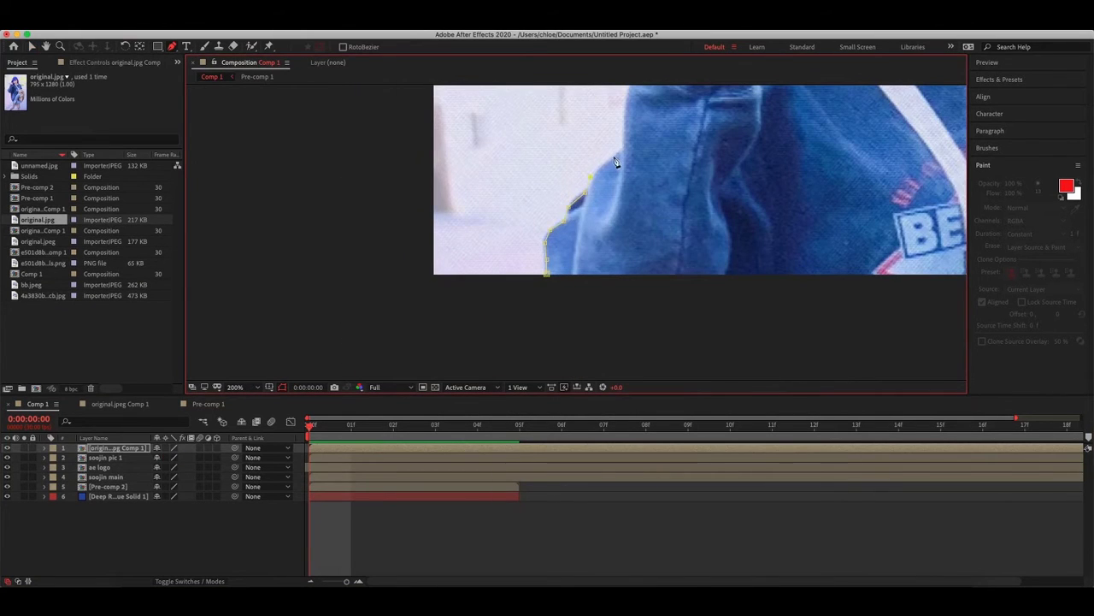
scroll(574, 200, up, 2)
scroll(570, 147, up, 3)
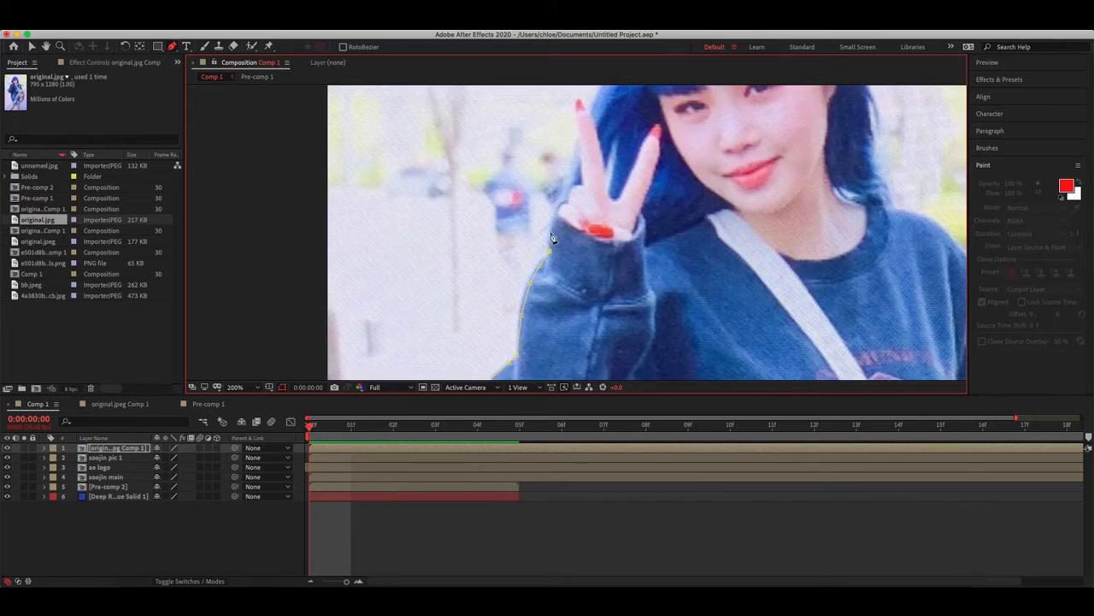
scroll(576, 112, up, 2)
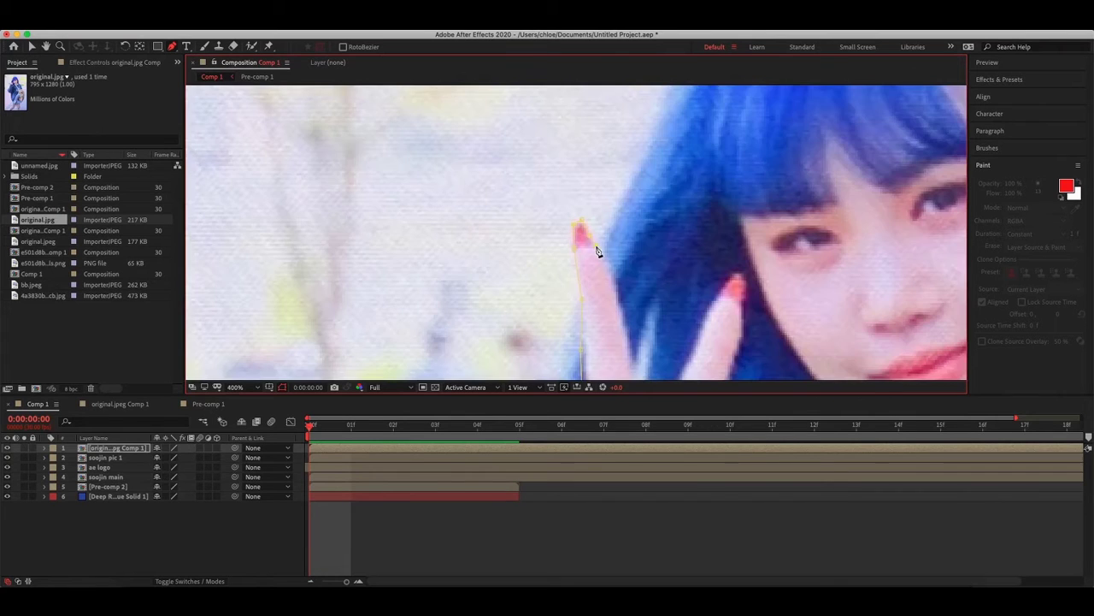
scroll(694, 121, down, 2)
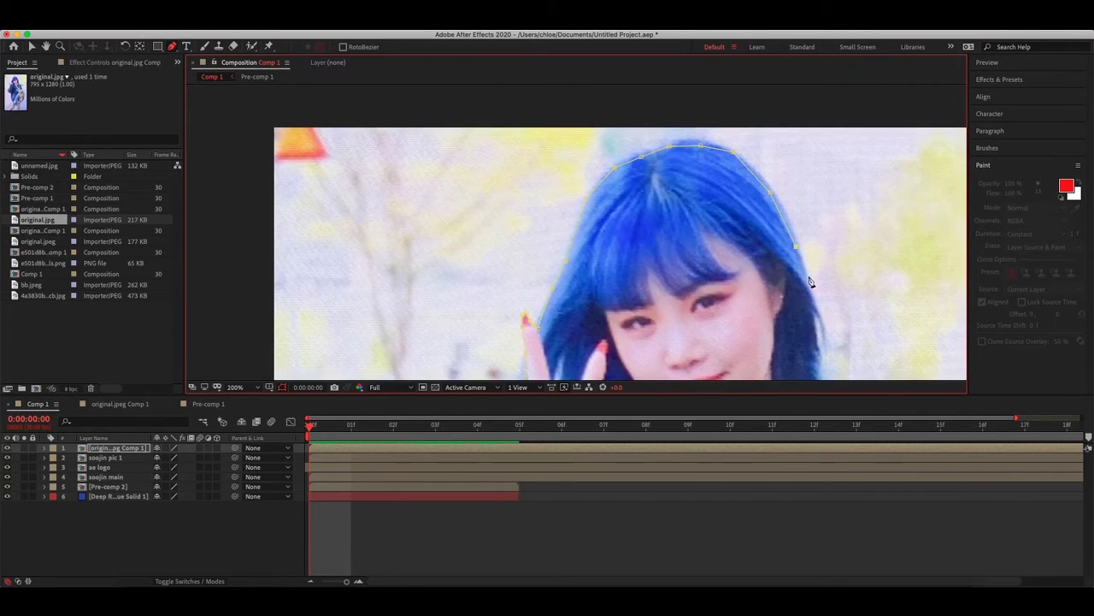
- Continue the mask down the right side of the hair, shoulder, sleeve and bag, closing it along the photo's bottom edge
drag(811, 282, 542, 239)
scroll(622, 334, up, 2)
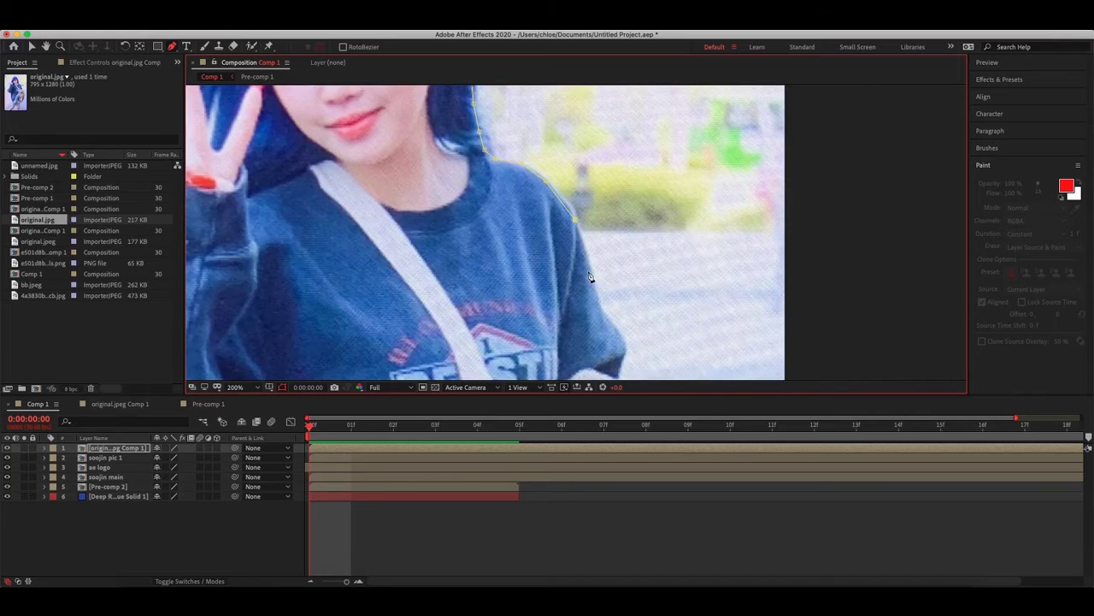
scroll(621, 367, down, 2)
scroll(632, 280, up, 2)
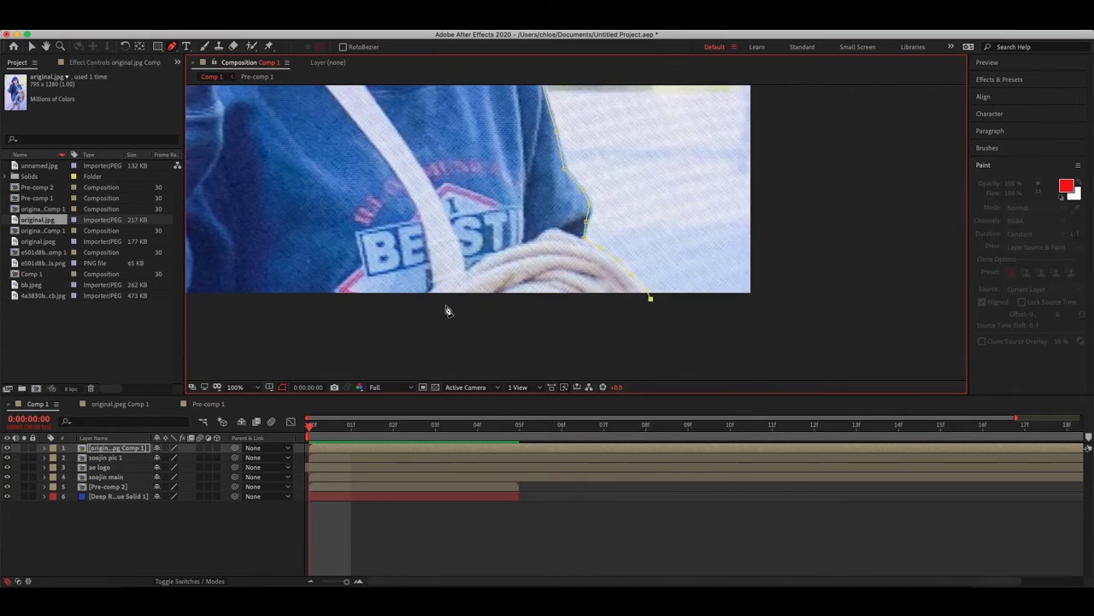
scroll(446, 310, down, 3)
click(236, 387)
click(244, 301)
- Scale the masked original.jpg cutout down to 68%
key(v)
key(s)
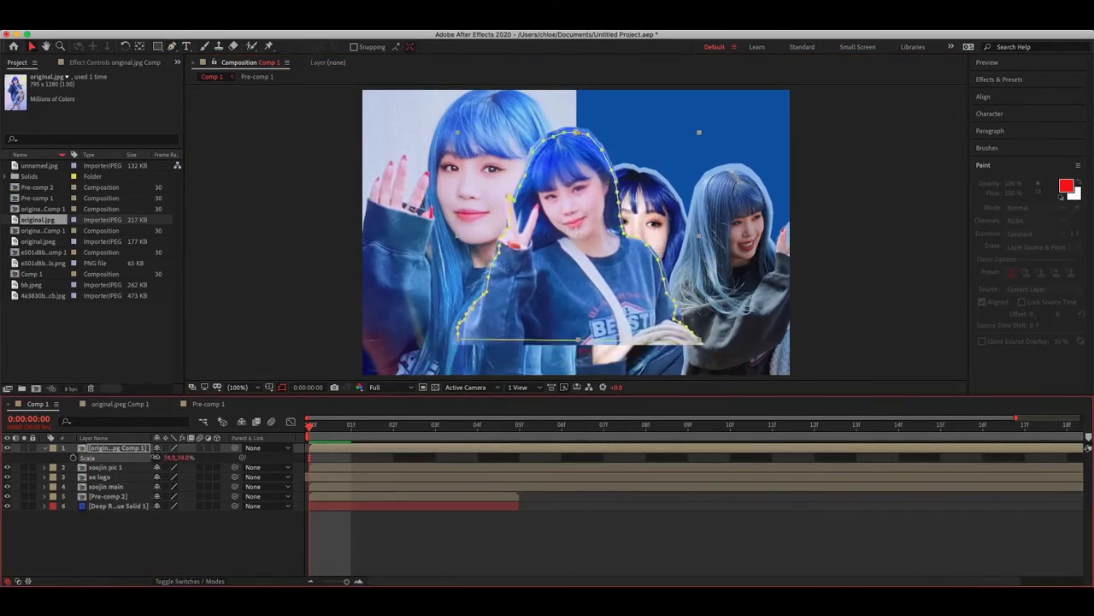
key(alt+KP_Subtract)
key(alt+KP_Subtract)
key(alt+KP_Subtract)
key(alt+KP_Subtract)
key(alt+KP_Subtract)
key(alt+KP_Subtract)
right_click(516, 219)
click(650, 242)
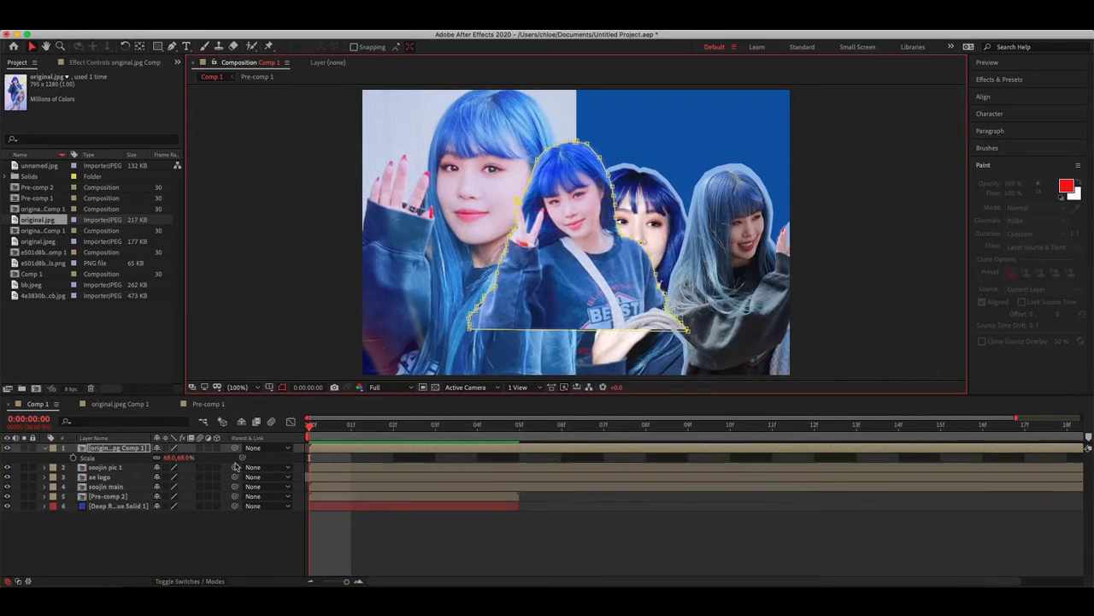
- Place the cutout above the middle photo, layered below Pre-comp 2, and back it with an outline copy scaled to 60%
key(super+bracketleft)
key(super+bracketleft)
key(super+bracketleft)
drag(601, 156, 640, 128)
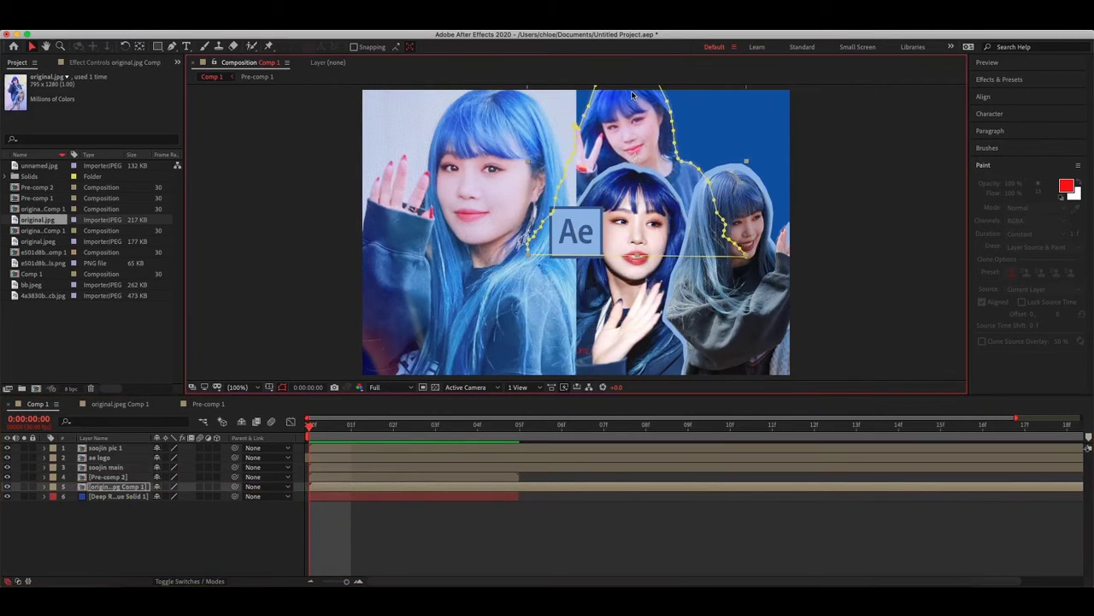
key(s)
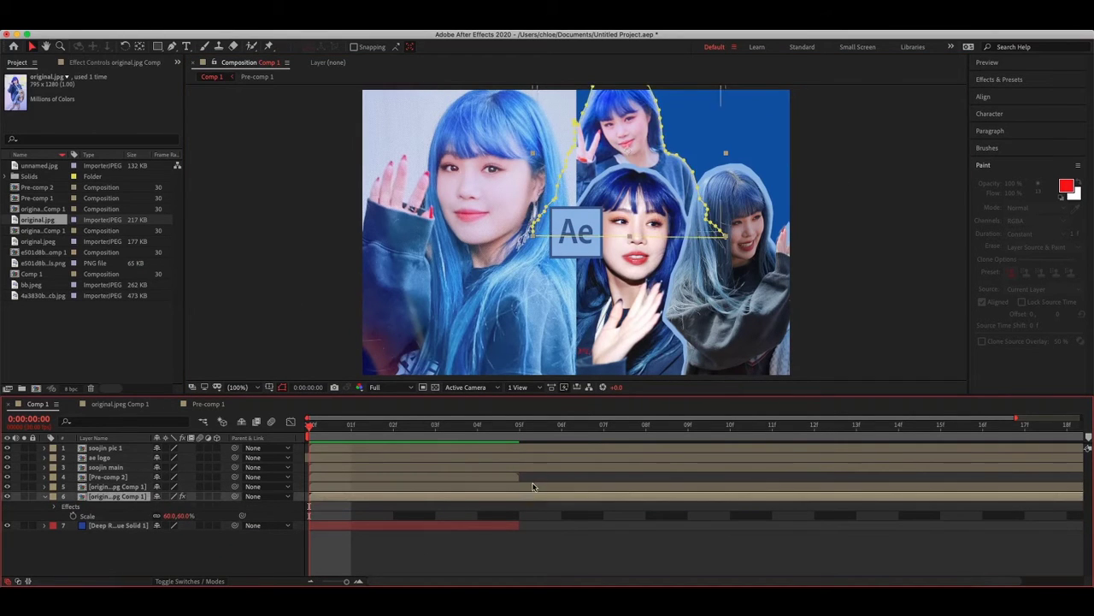
click(530, 519)
- Add unnamed.jpg as the top layer of Comp 1, scale it to 85% and pre-compose it
drag(38, 165, 184, 460)
key(s)
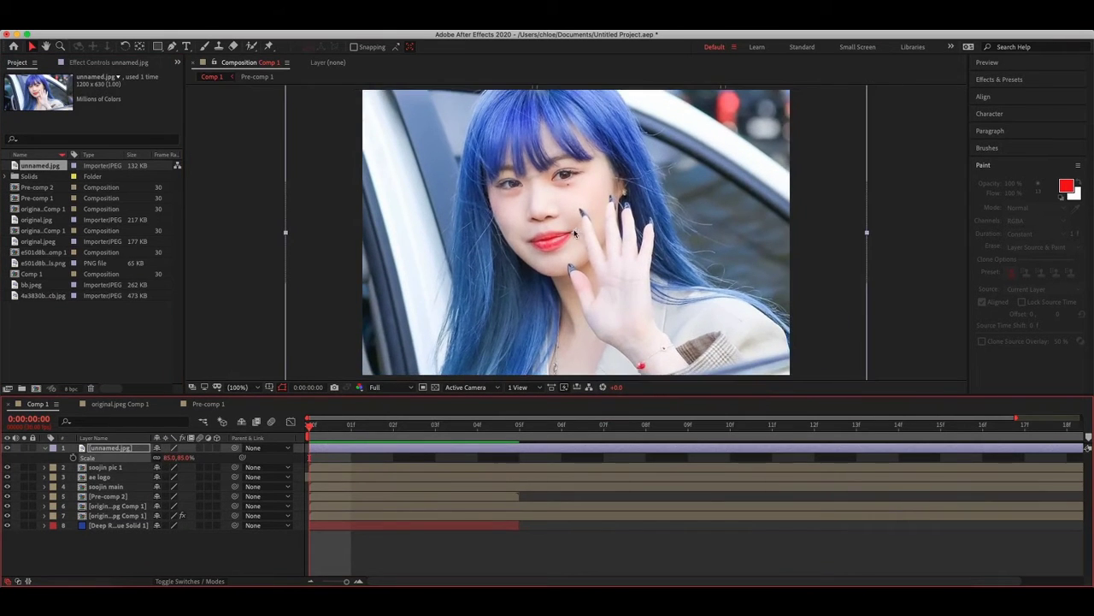
key(ctrl+shift+c)
key(Return)
- Start a Pen mask on the unnamed.jpg layer, tracing from the bottom edge up the left side of the hair and over the head
scroll(450, 376, up, 5)
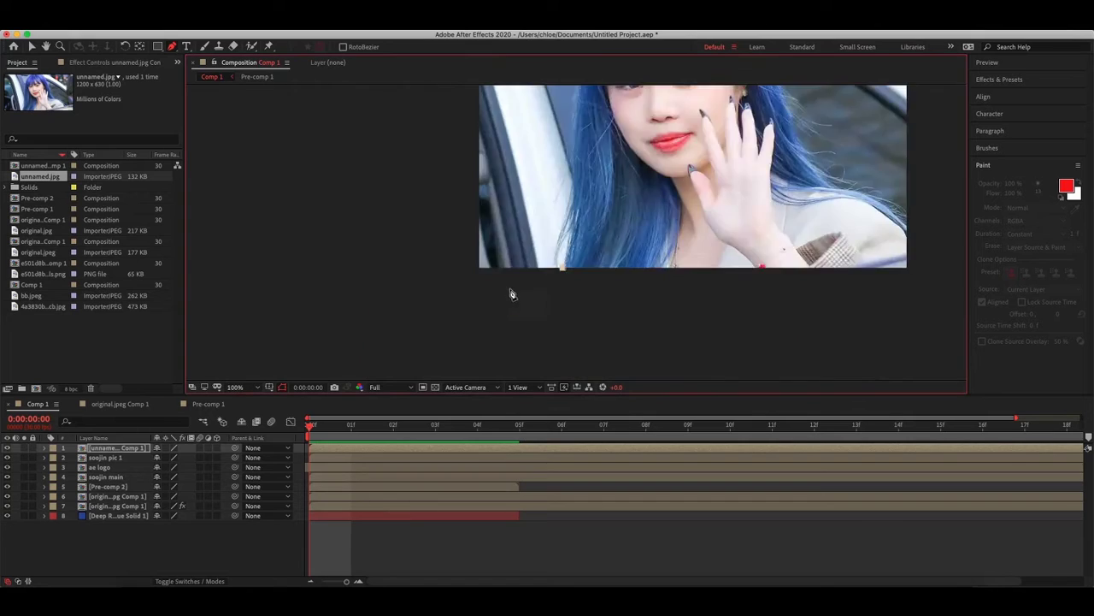
click(571, 150)
scroll(572, 129, down, 4)
scroll(622, 121, up, 4)
scroll(599, 120, down, 4)
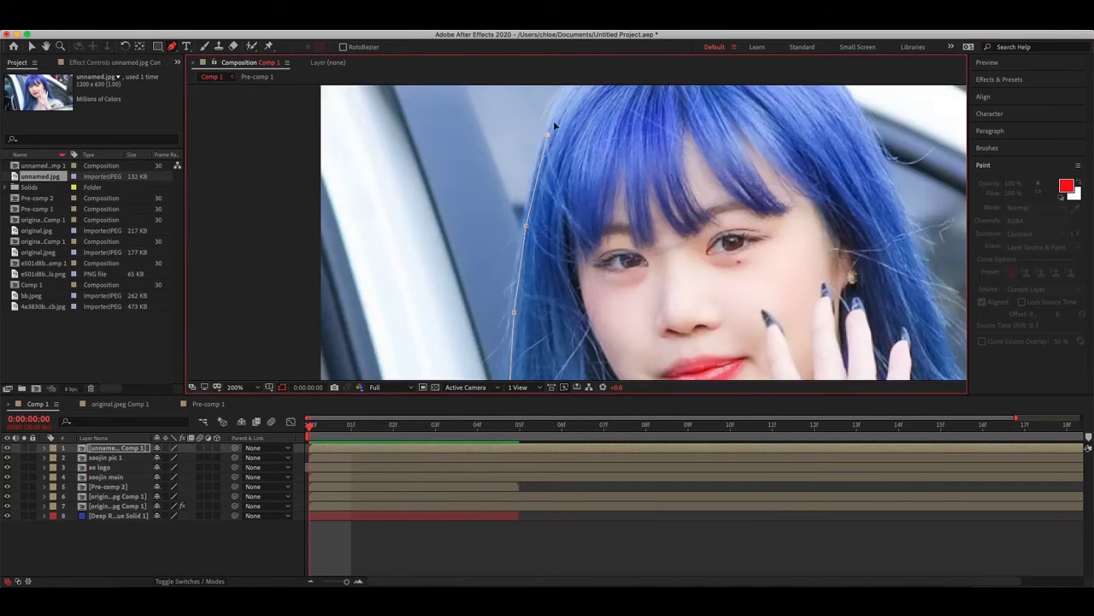
scroll(682, 331, down, 2)
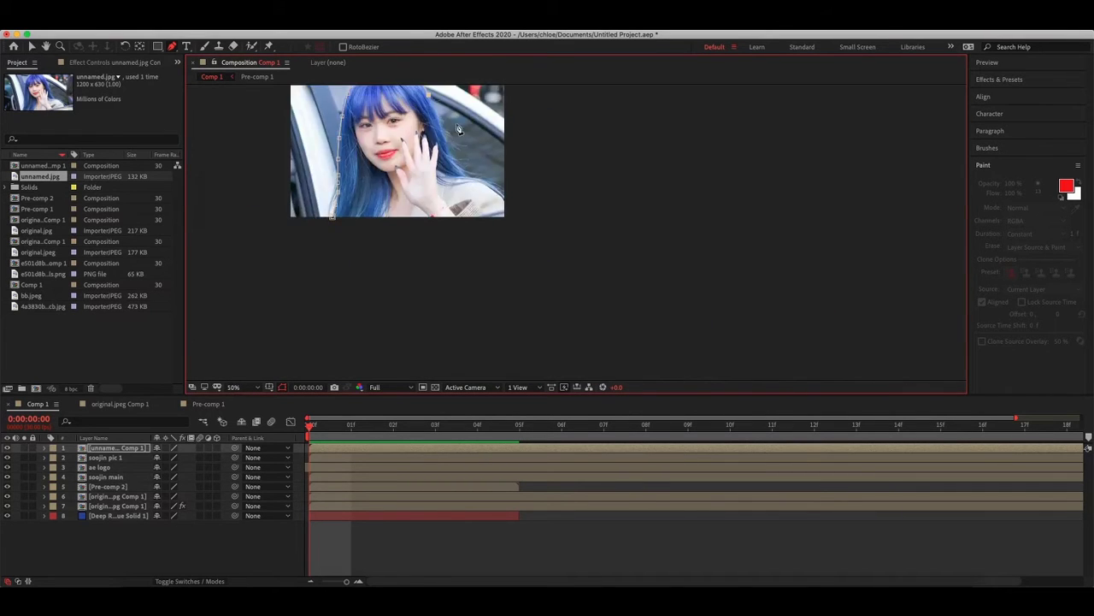
- Continue the mask down the right side of the hair and over the shoulder, closing it along the photo's bottom edge
scroll(650, 317, up, 4)
scroll(622, 306, down, 2)
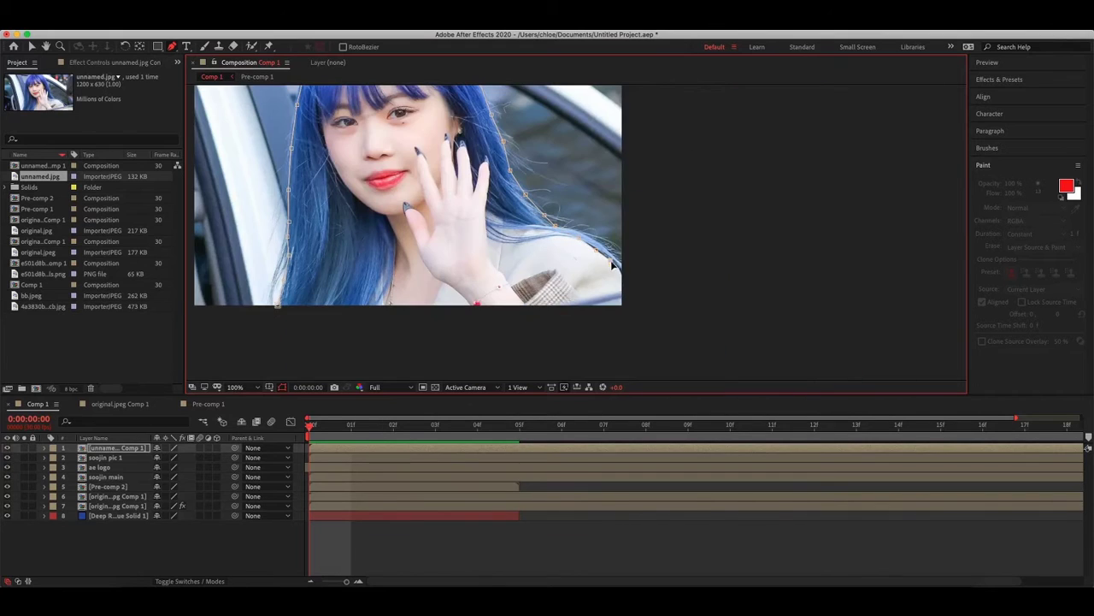
key(v)
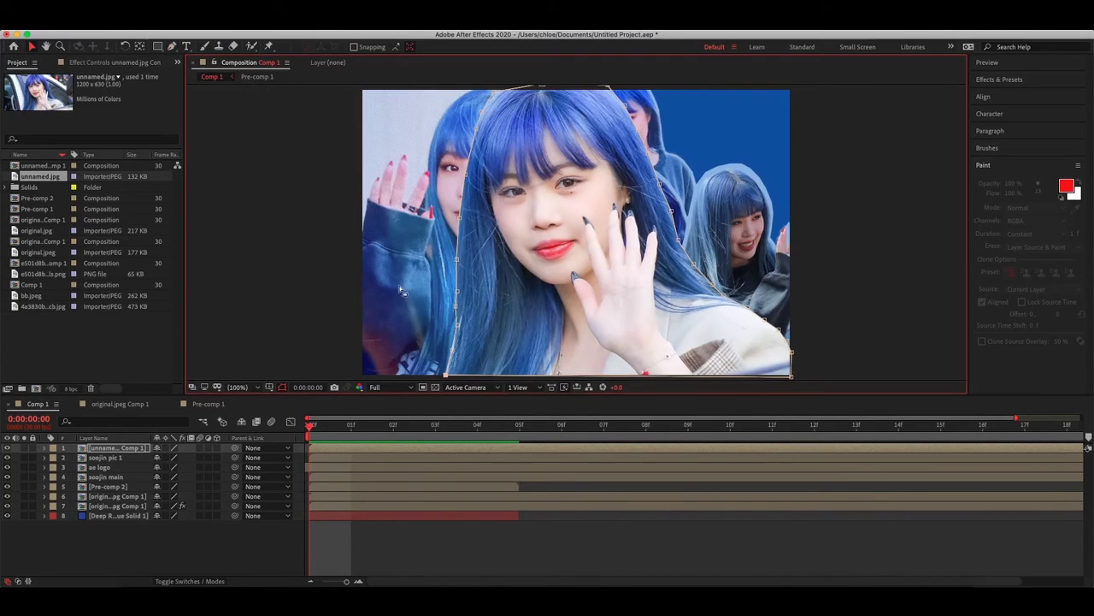
right_click(457, 248)
click(637, 285)
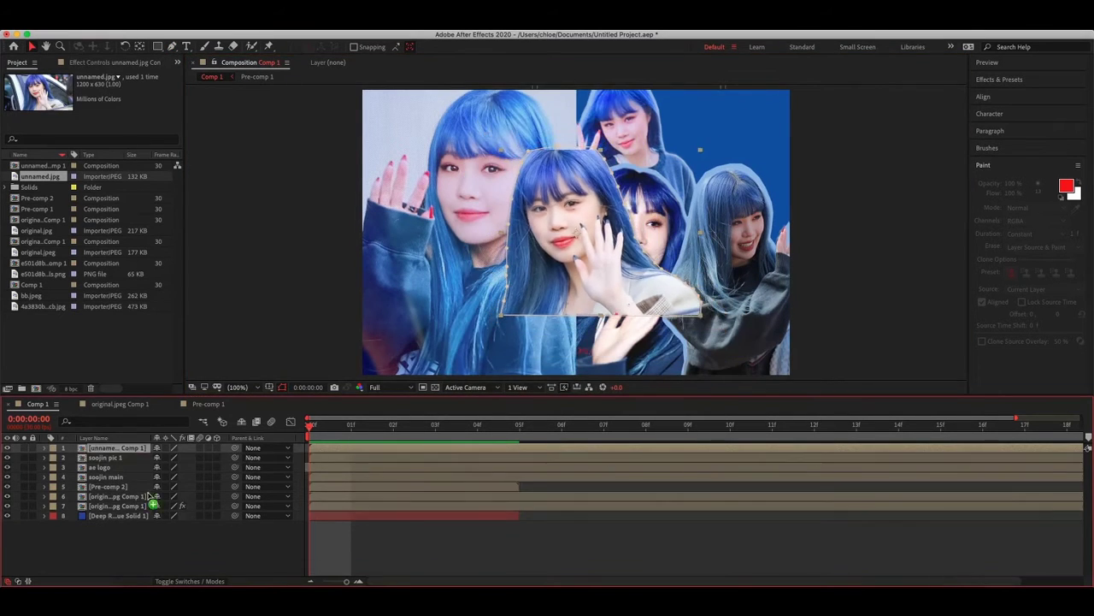
- Place the unnamed.jpg cutout in the collage's upper-right corner beneath the other photo layers, scaled to 47% and rotated 11°
drag(149, 495, 149, 509)
key(s)
drag(710, 184, 727, 167)
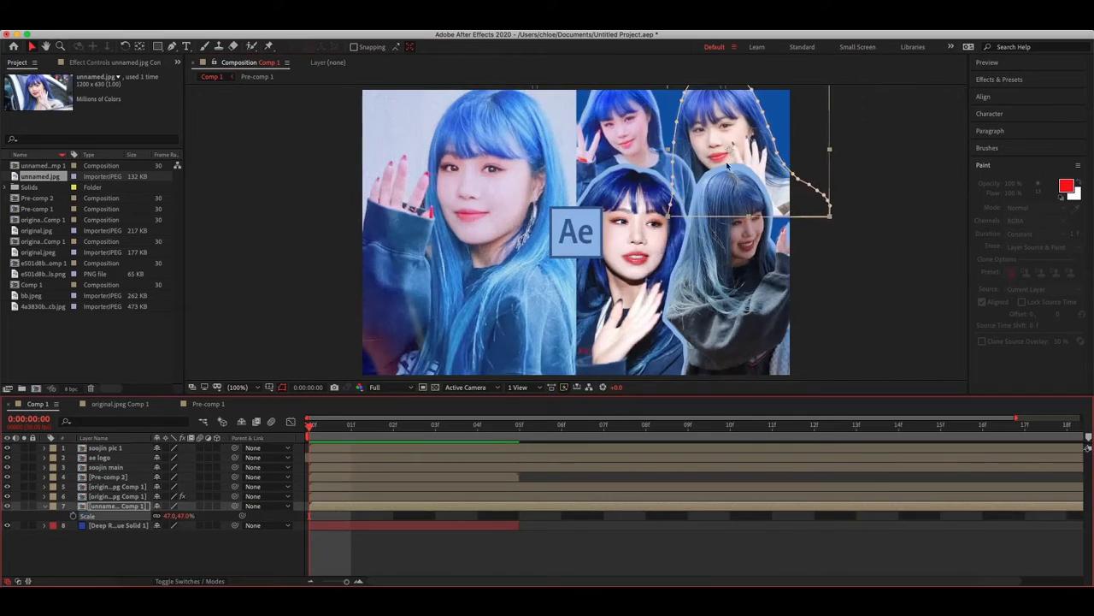
key(r)
drag(163, 517, 192, 517)
click(635, 517)
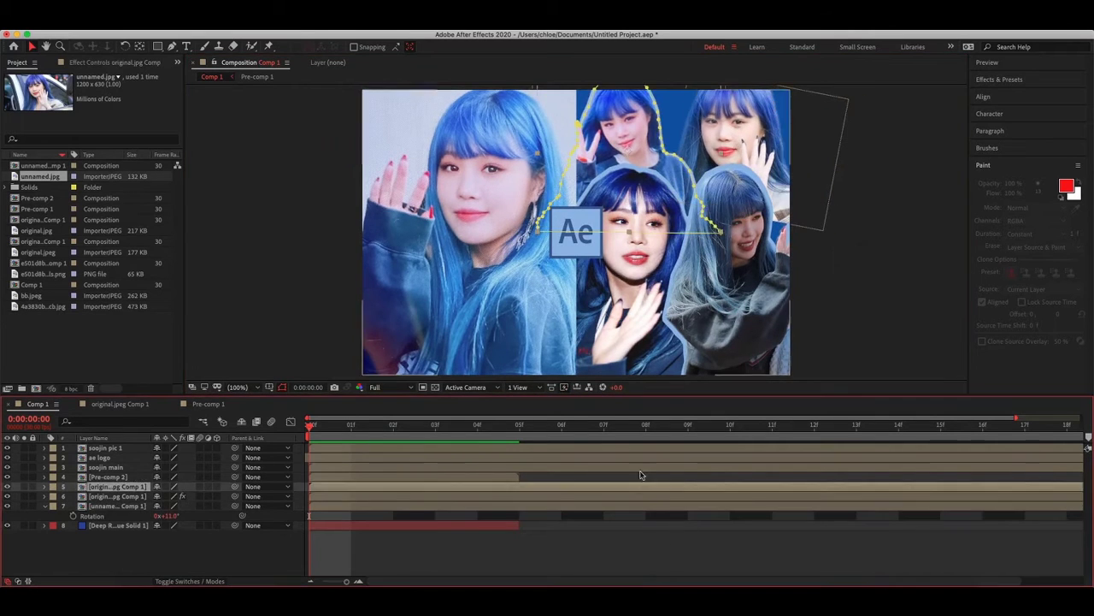
- Duplicate the unnamed.jpg cutout, scale the lower copy to 50% and apply an effect that makes it a blue outline
click(725, 315)
click(665, 532)
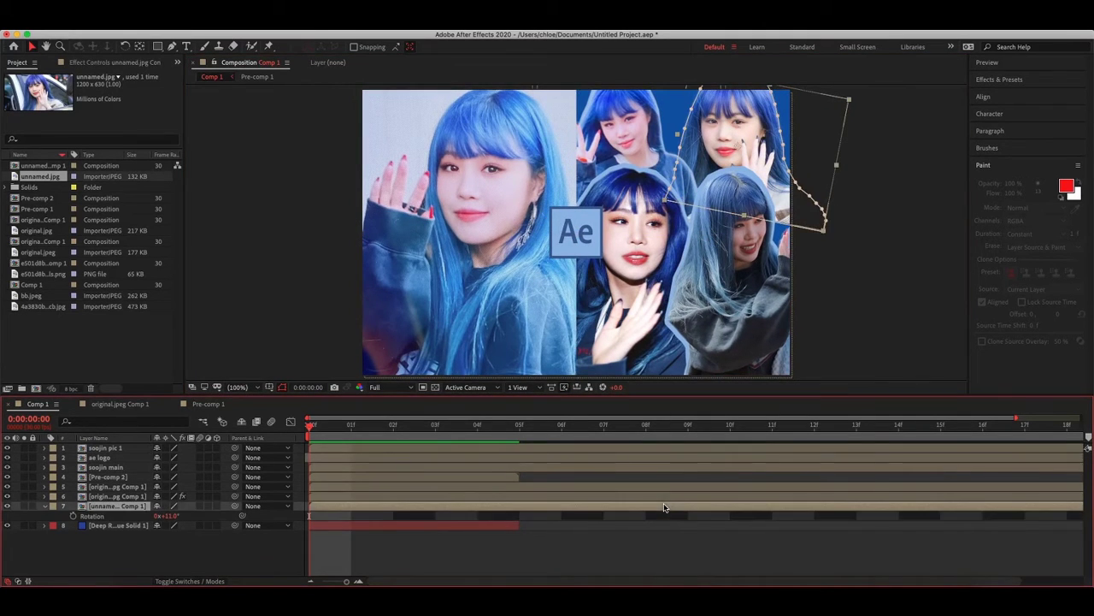
key(ctrl+d)
key(s)
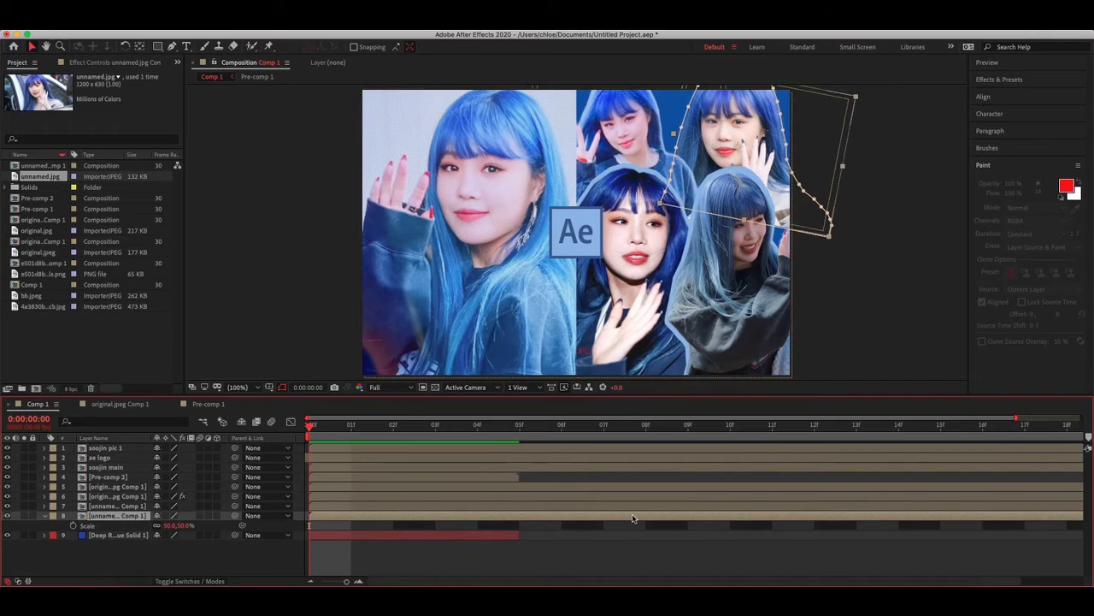
right_click(674, 133)
click(847, 171)
key(Return)
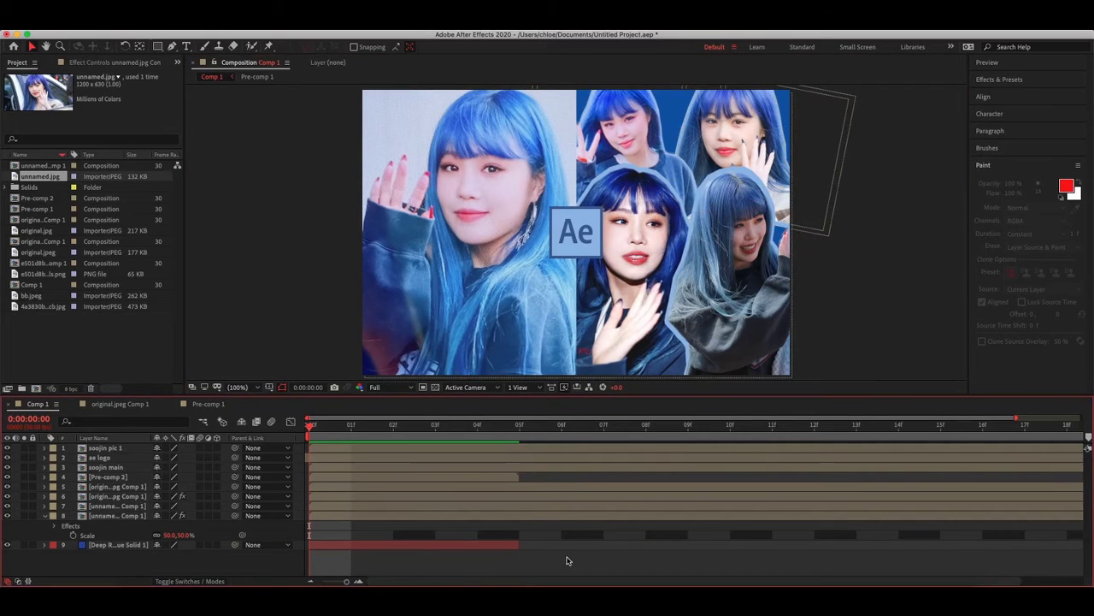
- Pre-compose soojin pic 1, Pre-comp 2 and the four photo cutout layers together and move the result below soojin main
key(ctrl+shift+Up)
key(ctrl+shift+Up)
key(ctrl+shift+Up)
key(ctrl+shift+Up)
ctrl+click(130, 448)
key(ctrl+shift+c)
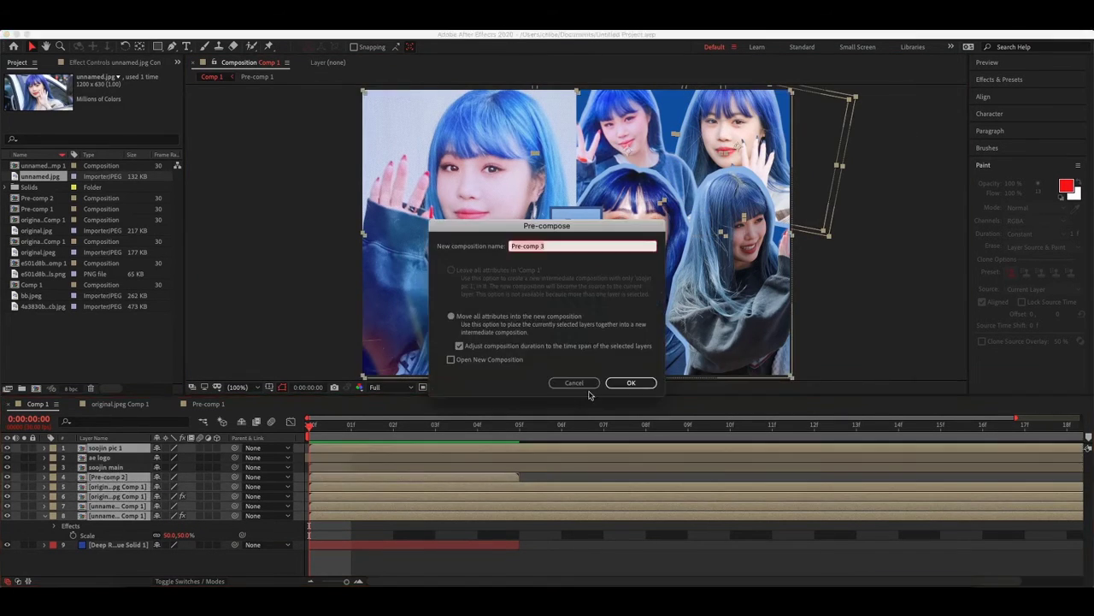
key(Return)
key(ctrl+bracketleft)
key(ctrl+bracketleft)
- Apply Directional Blur to the pre-composed photo group with a blur length of 7.5
key(ctrl+5)
text(dire)
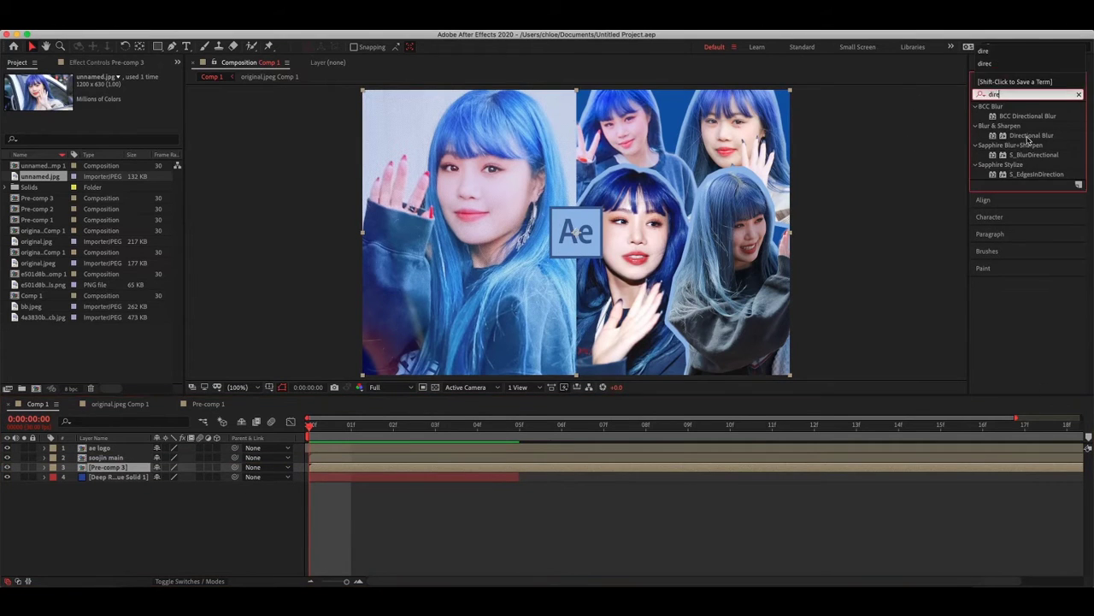
double_click(1028, 137)
drag(105, 129, 120, 128)
click(453, 539)
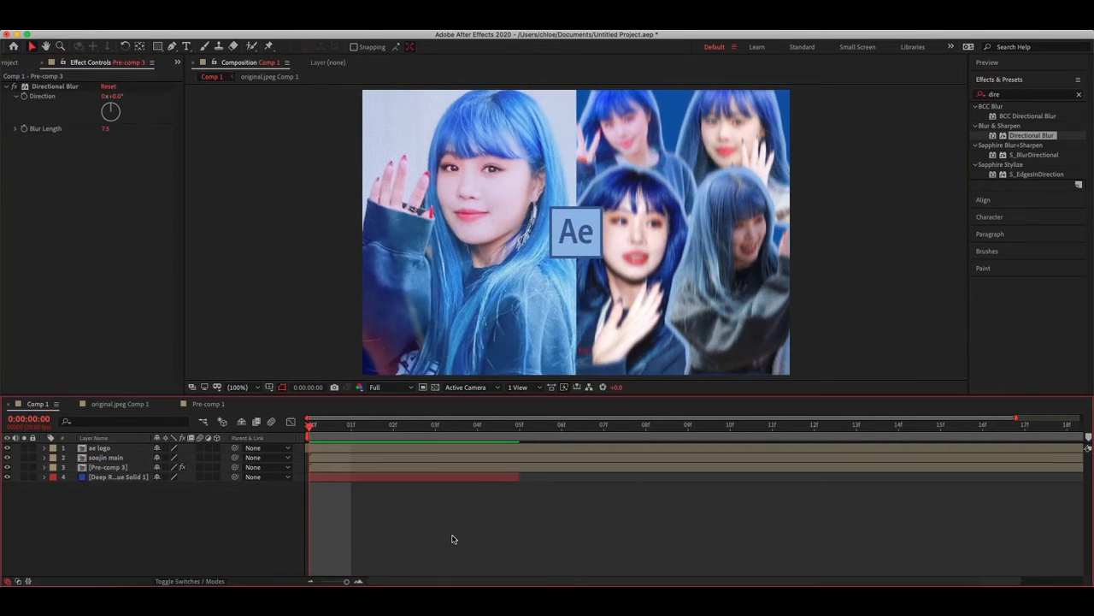
double_click(450, 468)
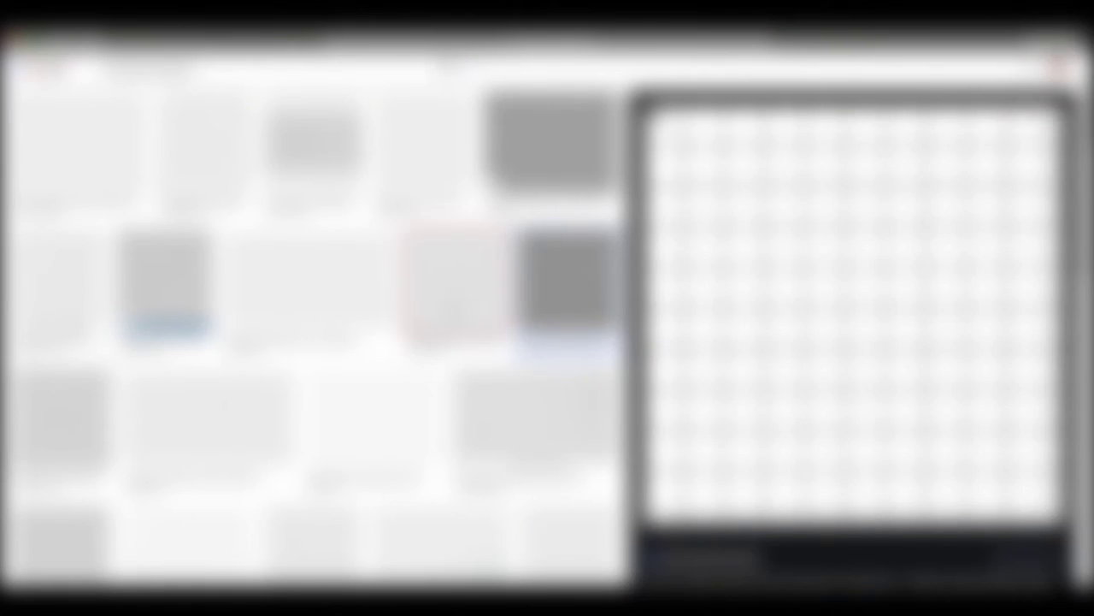
click(422, 141)
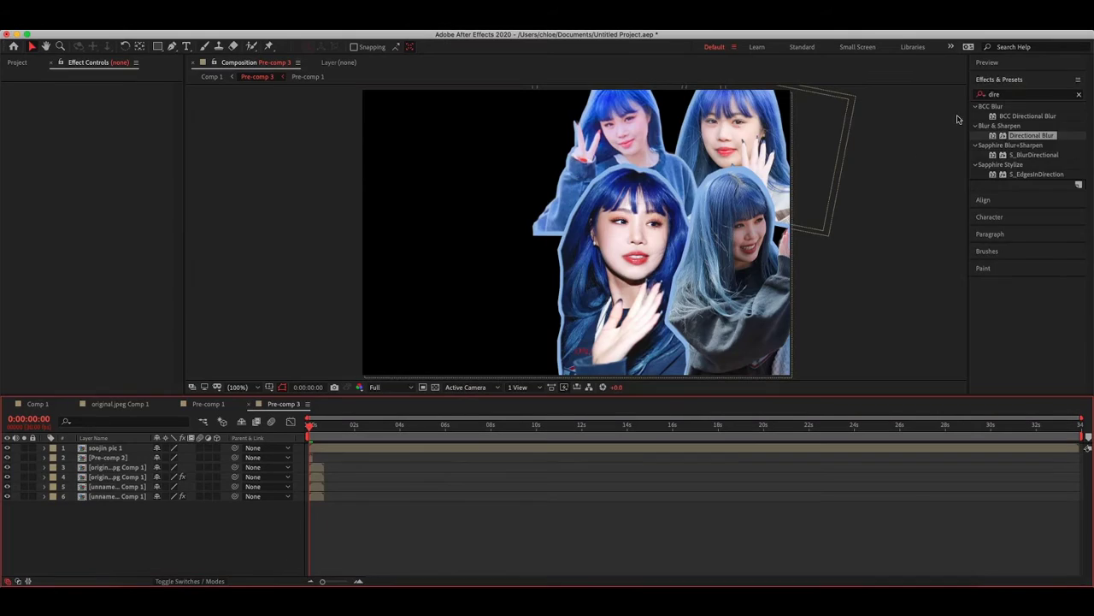
click(43, 404)
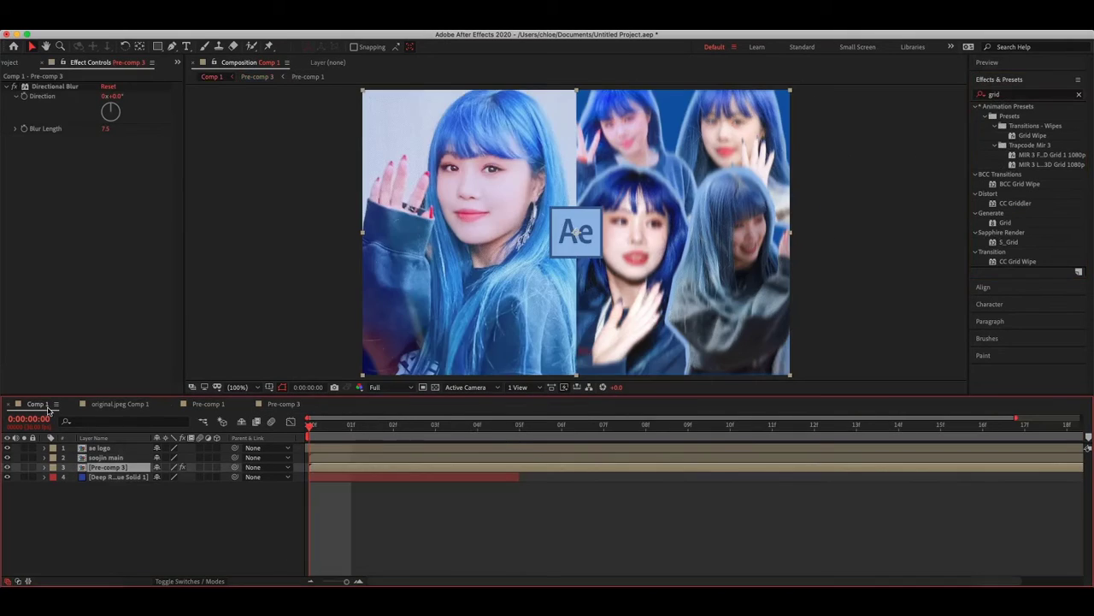
- Apply the Grid effect to a slightly enlarged copy of the blue solid, with dark blue lines feathered 1.1 wide and 1.5 high
drag(1017, 224, 481, 481)
click(1008, 222)
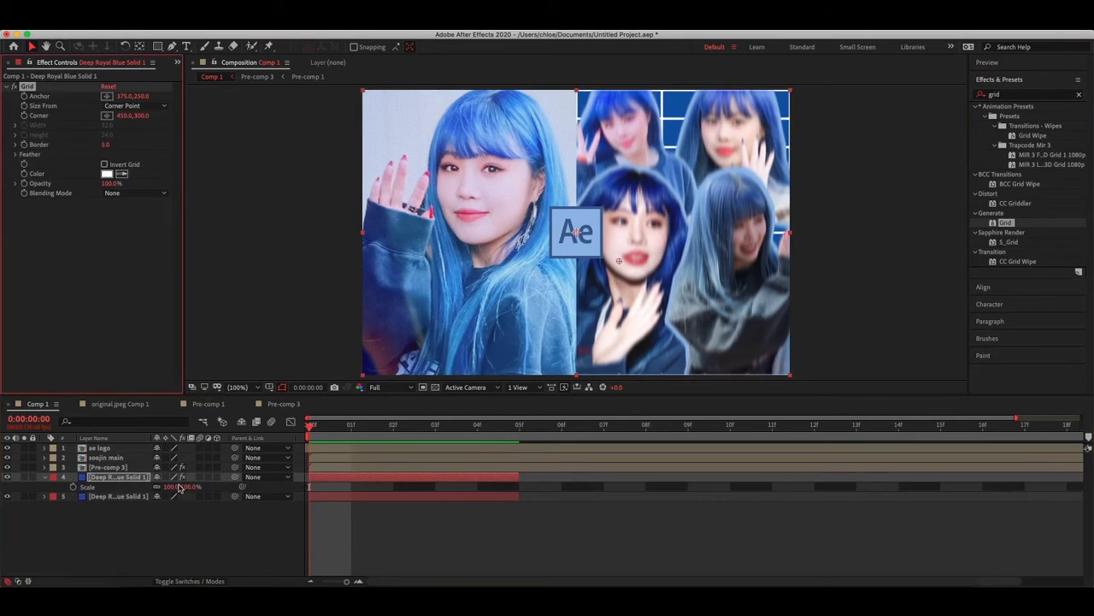
drag(672, 147, 682, 150)
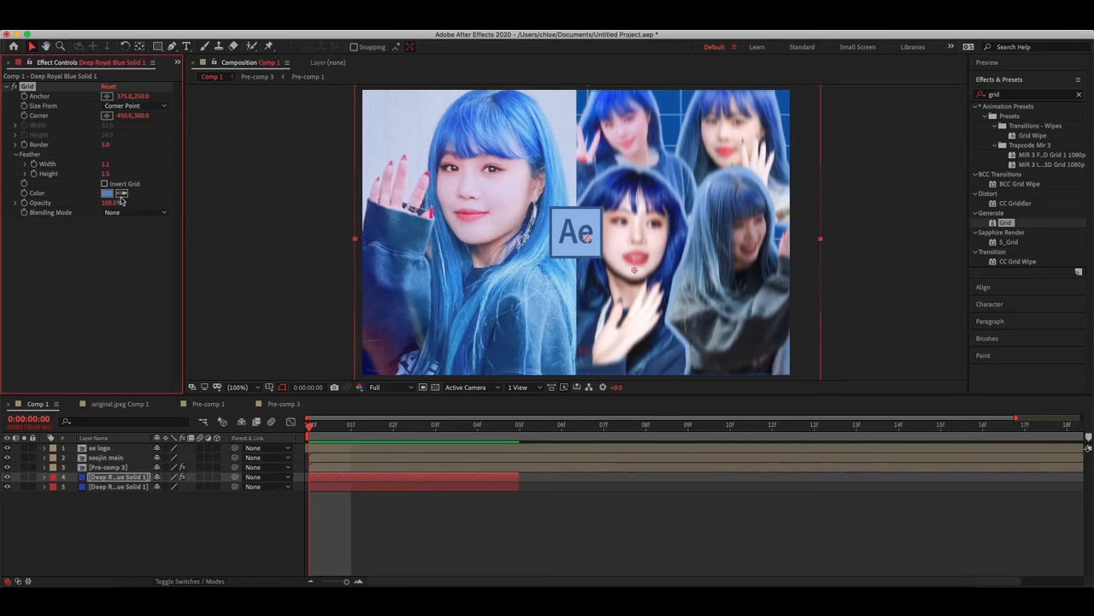
- Pre-compose all layers of Comp 1 into a single composition
key(super+a)
key(super+shift+c)
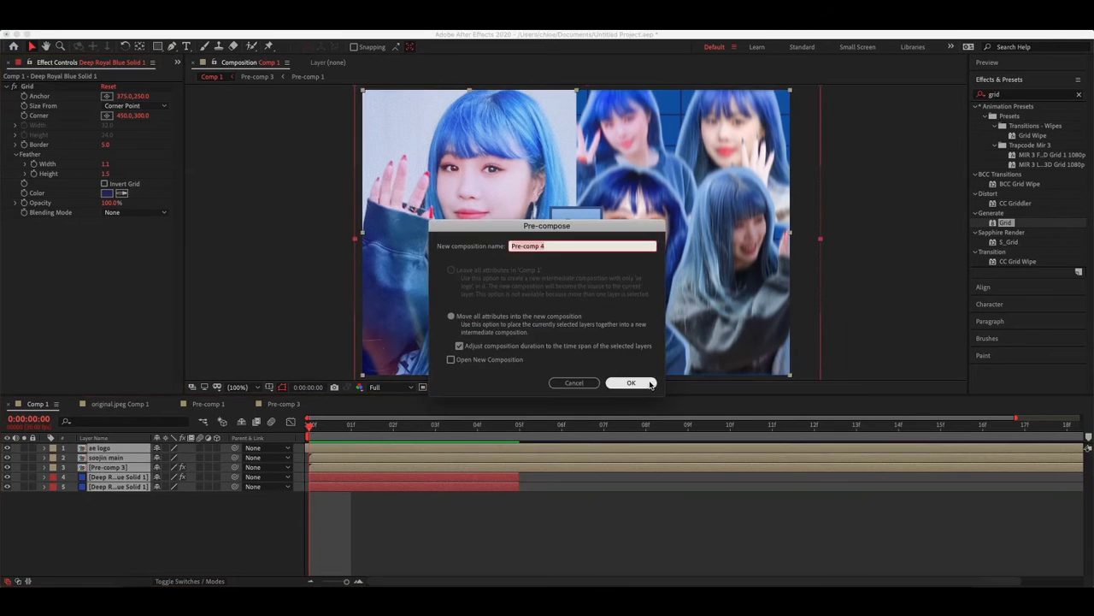
key(Return)
- Add a black solid on top and apply CC Jaws at 93% completion and 0% height to form letterbox bars
key(super+y)
click(539, 381)
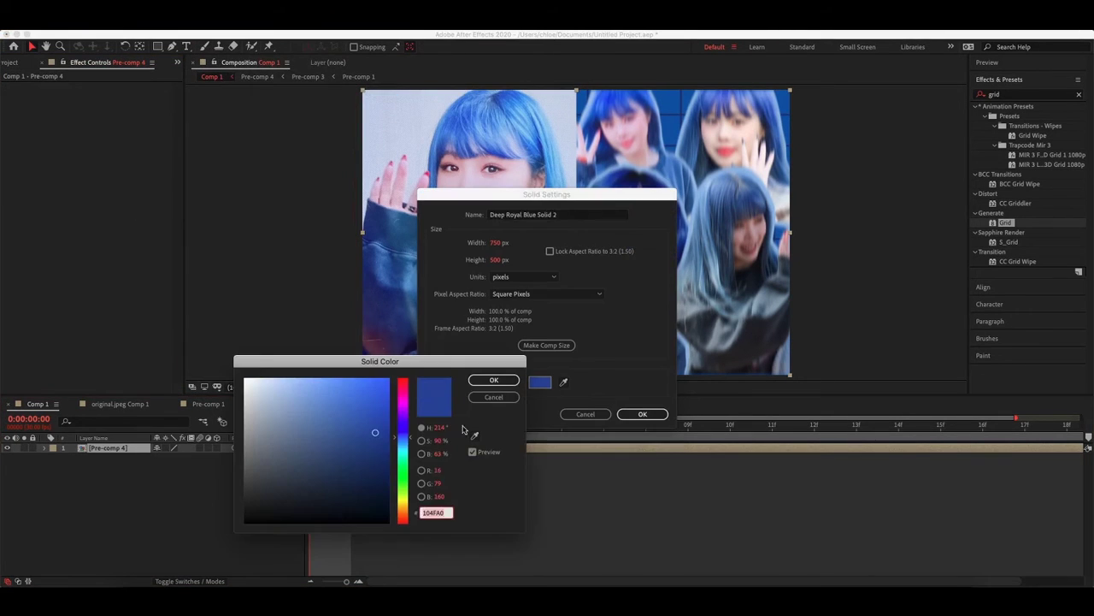
key(Return)
key(Return)
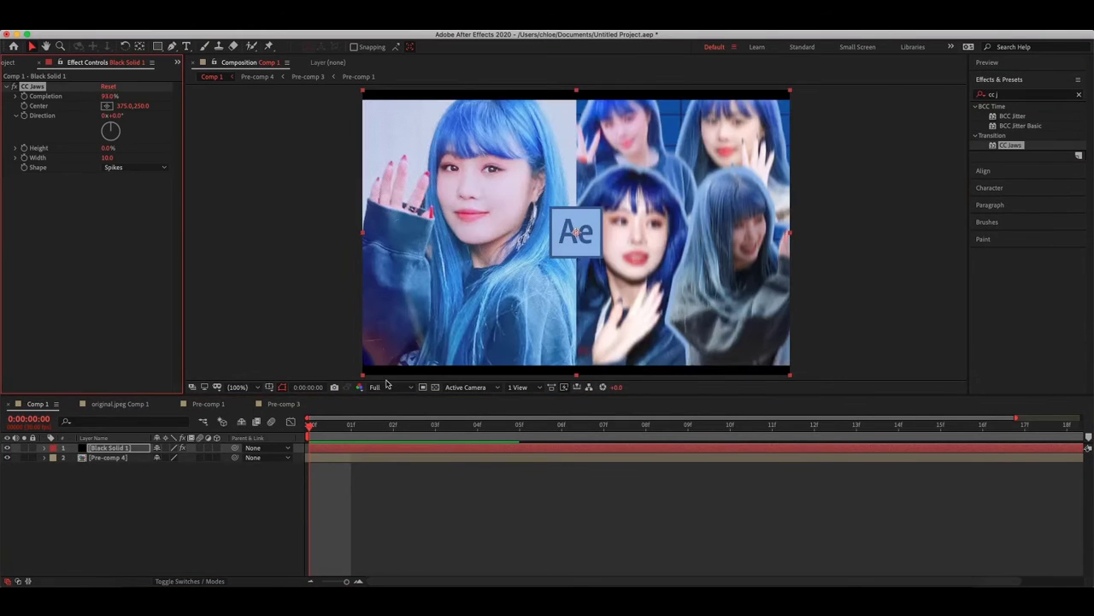
- Add the white text "soojin luvr 25/8" in Coolvetica, scaled to 63%, in the collage's upper-left corner
click(186, 46)
click(410, 168)
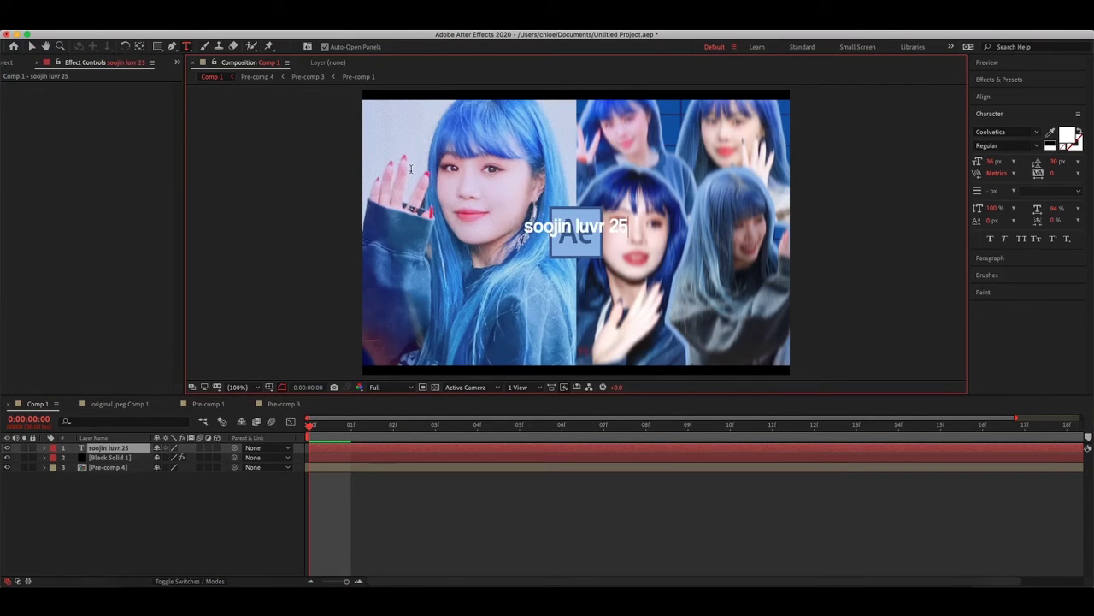
text(/8s)
drag(575, 229, 402, 112)
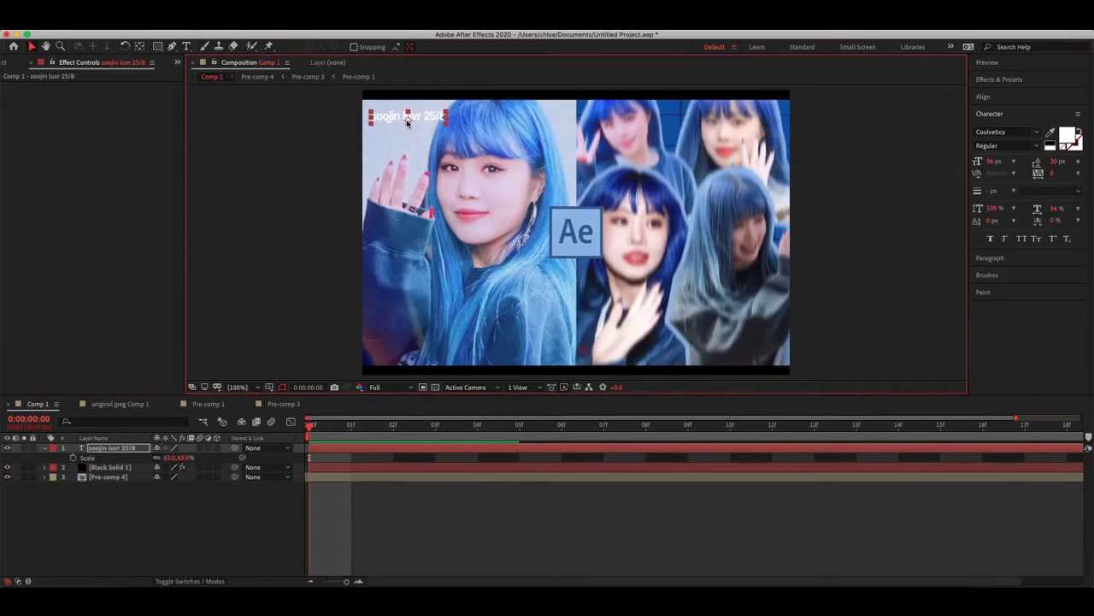
- Replace the white text in the collage's upper-left corner with "seo soojin" and place it close to the edge
click(406, 119)
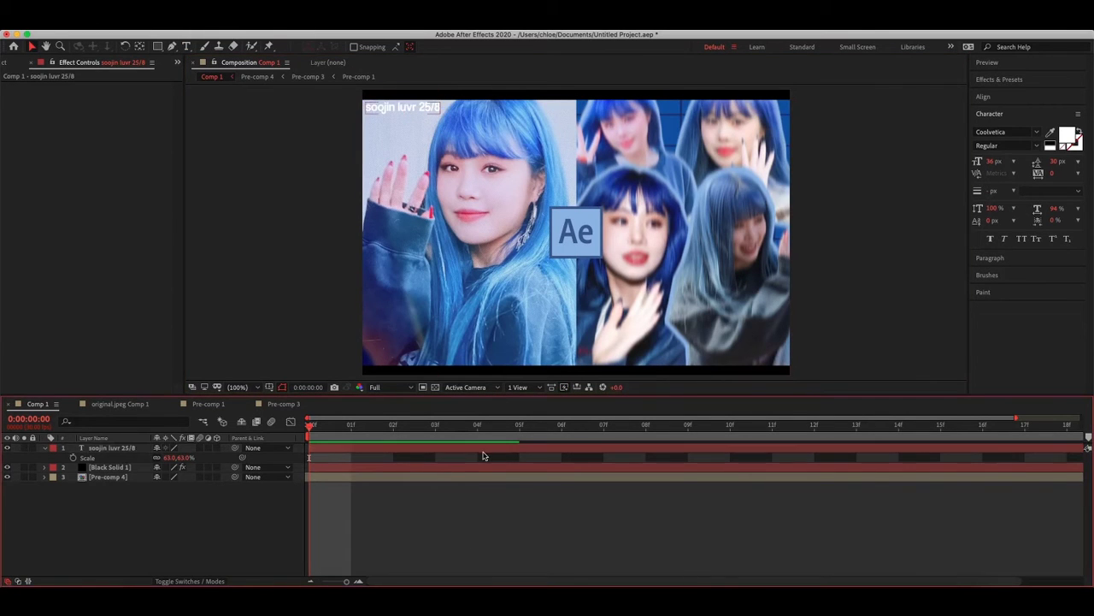
text(seo soojin)
click(464, 464)
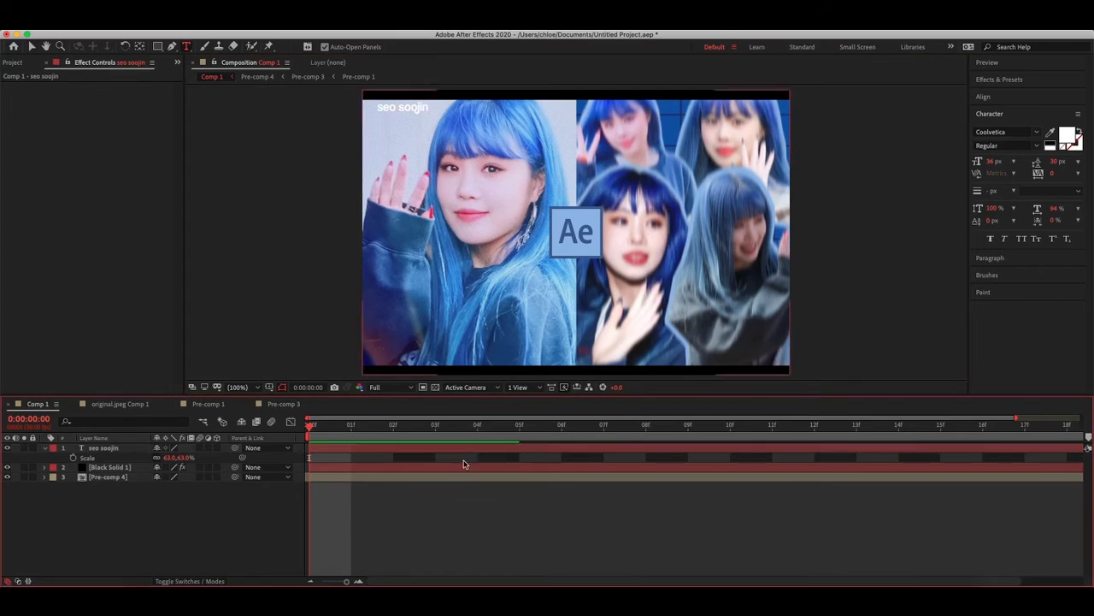
drag(159, 456, 396, 533)
- Duplicate the "seo soojin" text layer, set the copy's font to Grand Amoura and scale it to 126%
key(super+d)
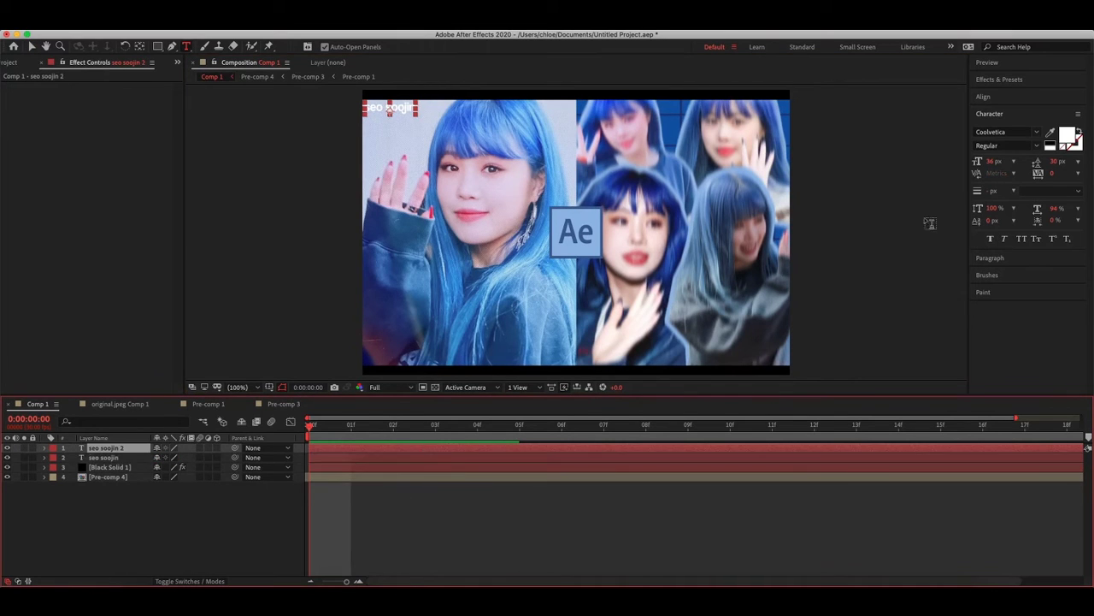
click(1005, 132)
click(958, 257)
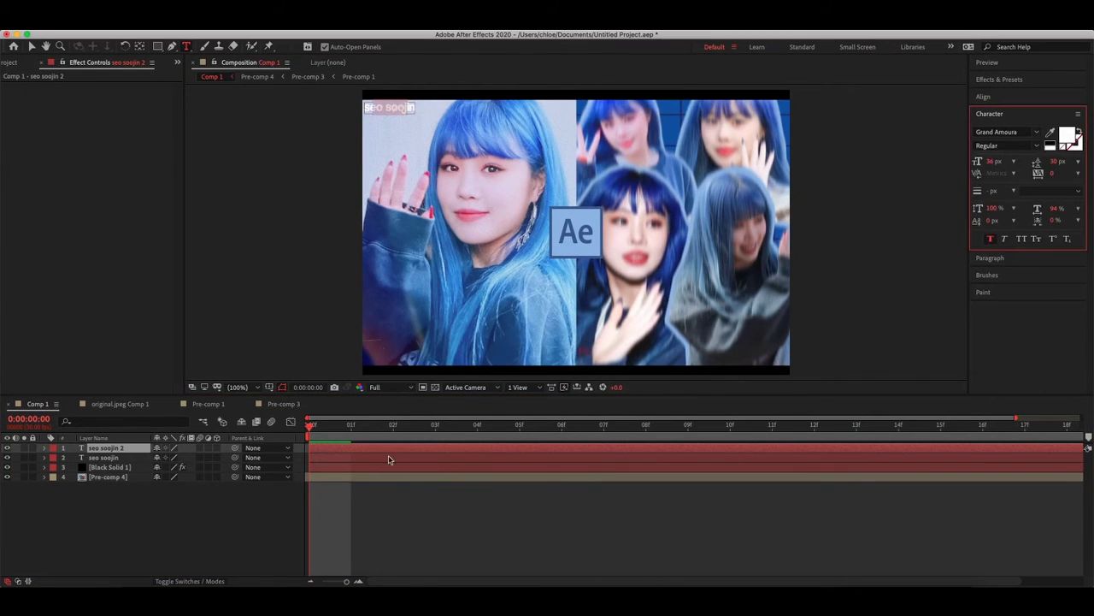
key(s)
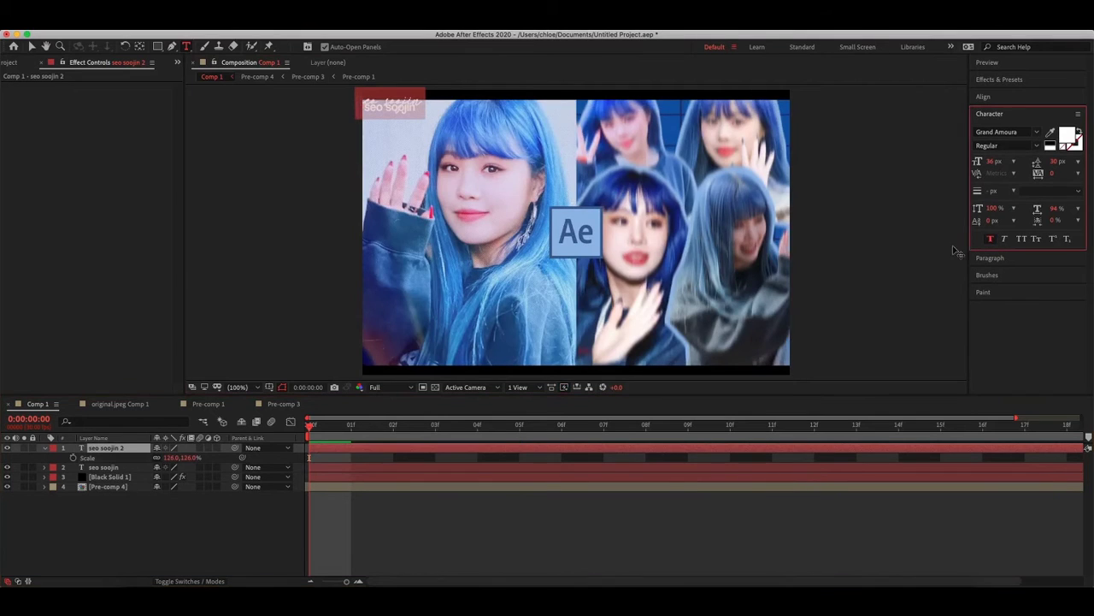
- Color the script copy of the text blue and position it over the white text at 49, 47
click(1053, 130)
click(488, 294)
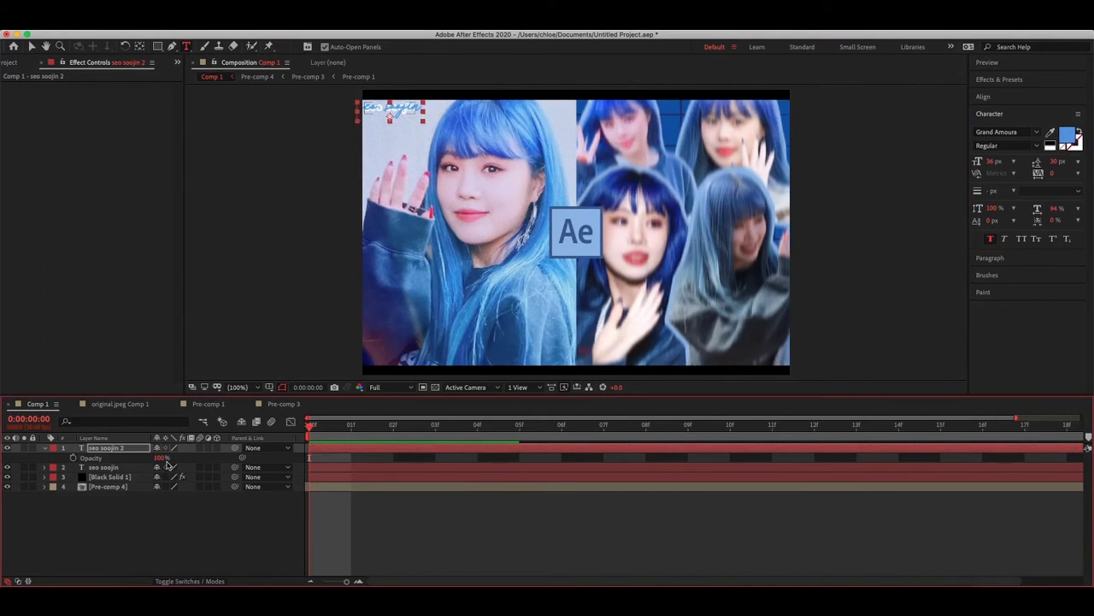
drag(167, 461, 153, 462)
key(p)
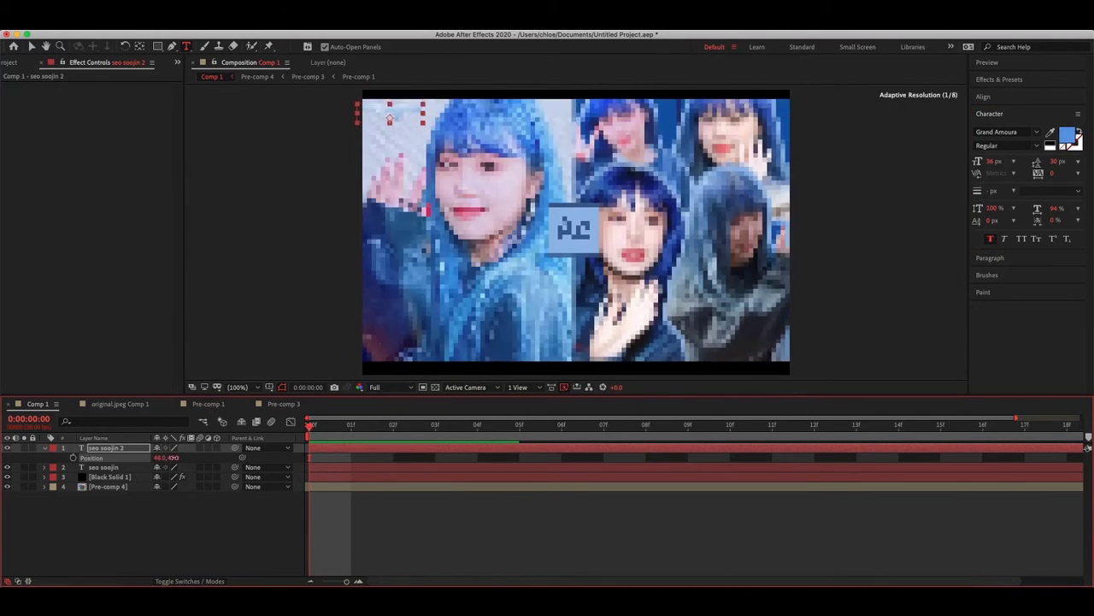
click(370, 513)
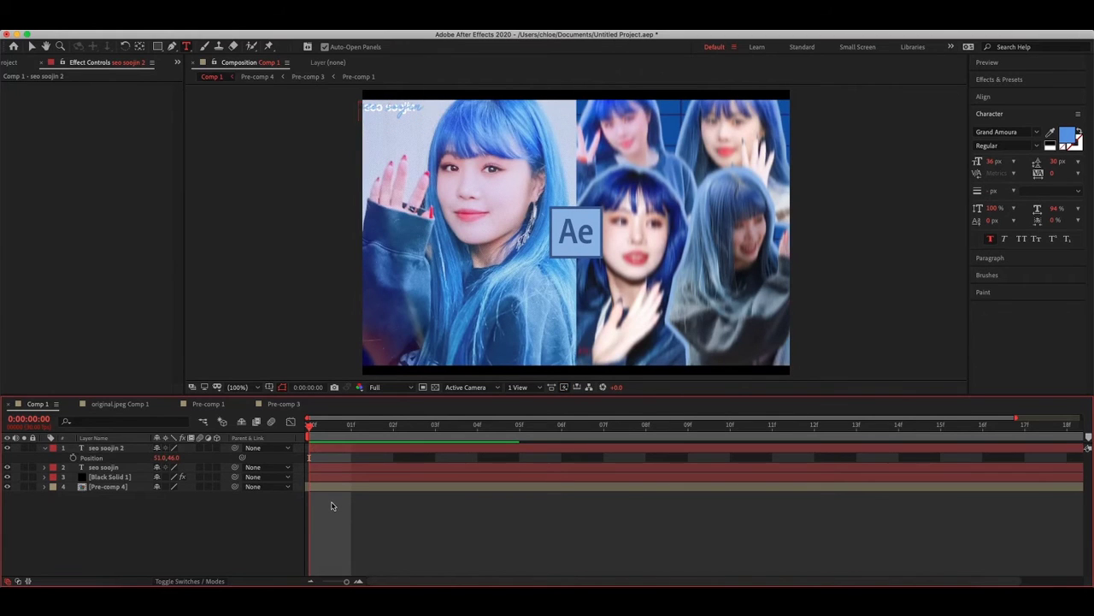
click(106, 447)
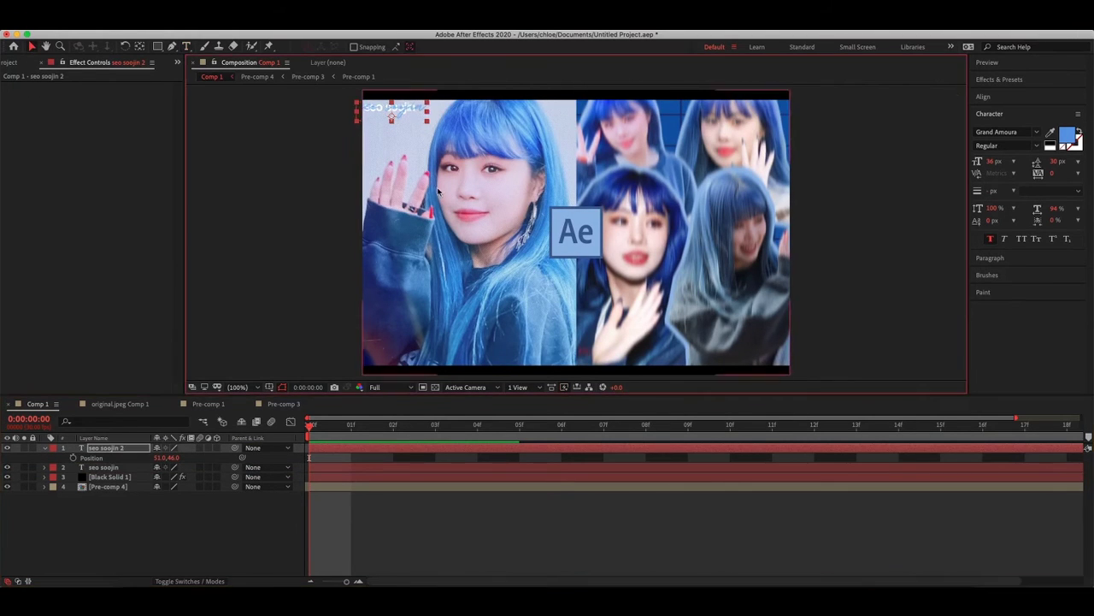
click(429, 453)
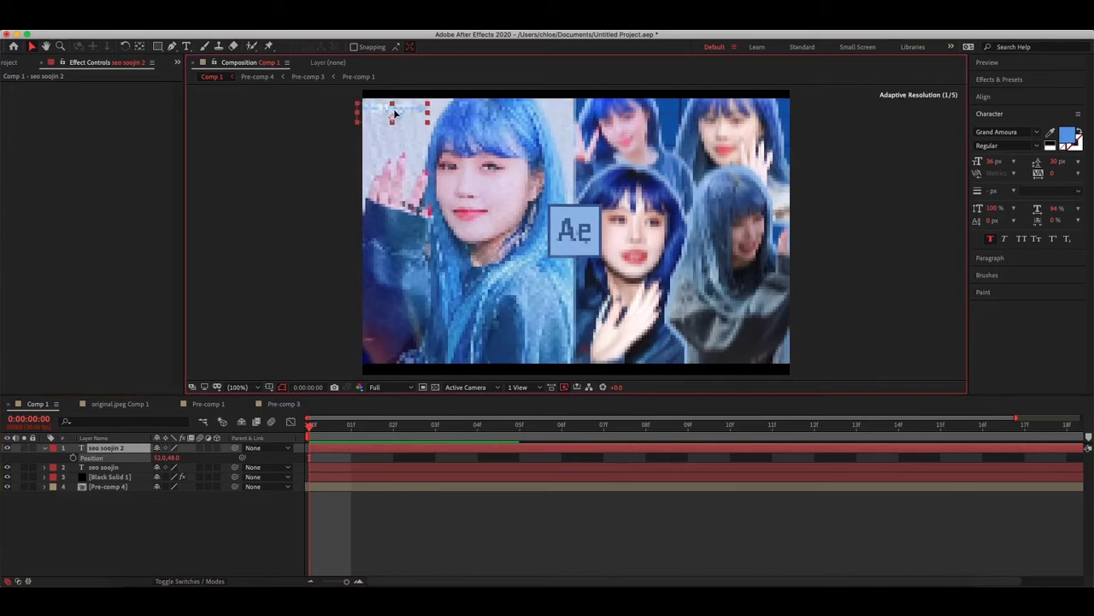
click(444, 488)
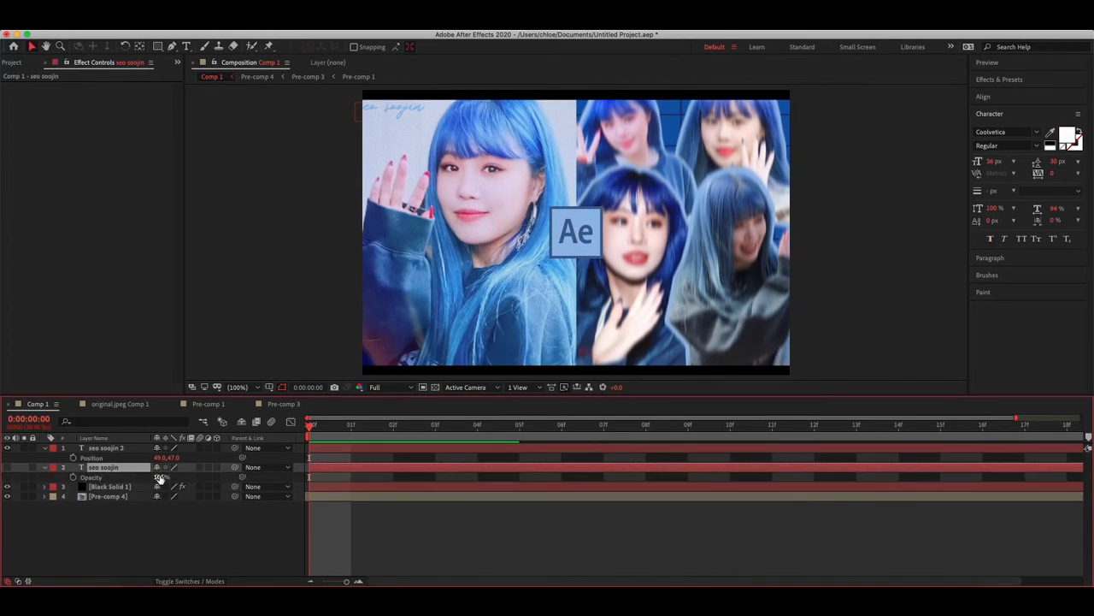
- Shift the blue script text to 62, 47 and delete the original white "seo soojin" layer
click(390, 116)
key(t)
click(371, 517)
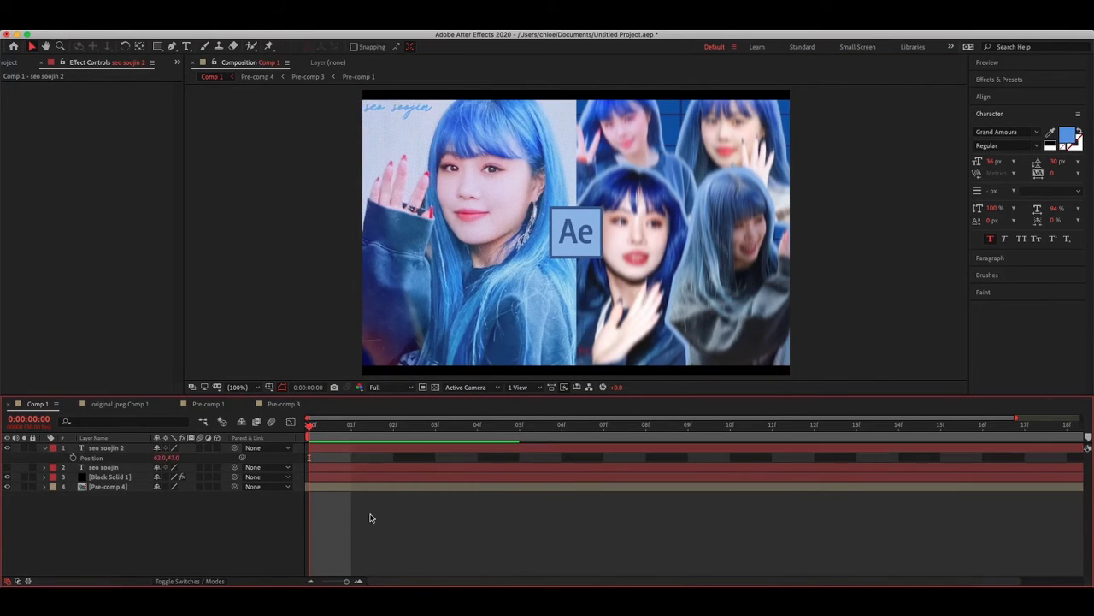
click(435, 468)
key(Delete)
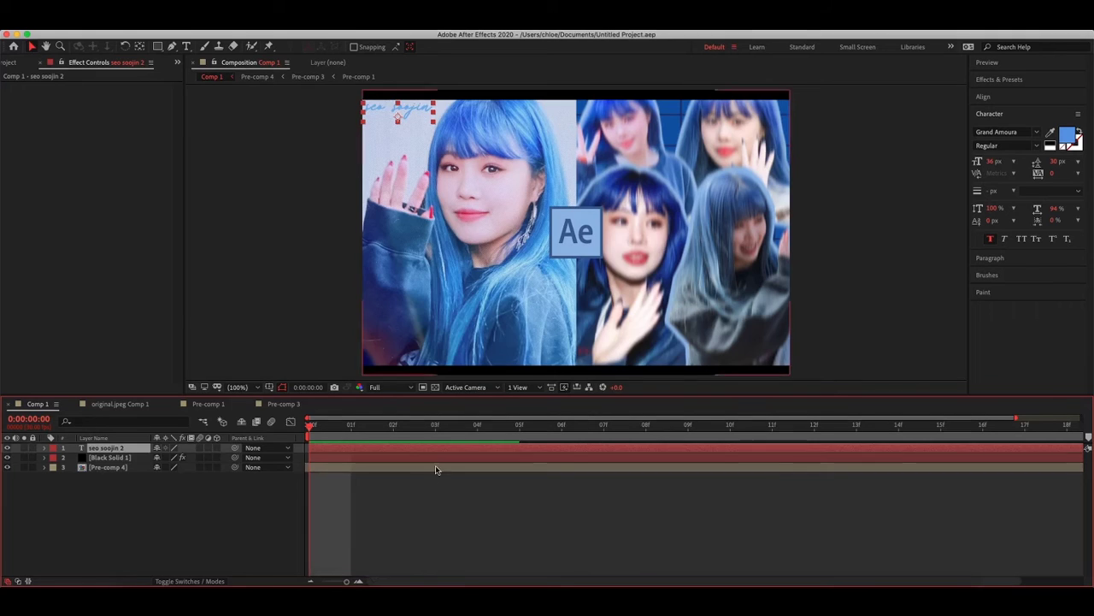
- Pre-compose the blue script text together with Pre-comp 4, keeping the black letterbox solid on top
shift+click(435, 468)
key(super+shift+c)
key(Return)
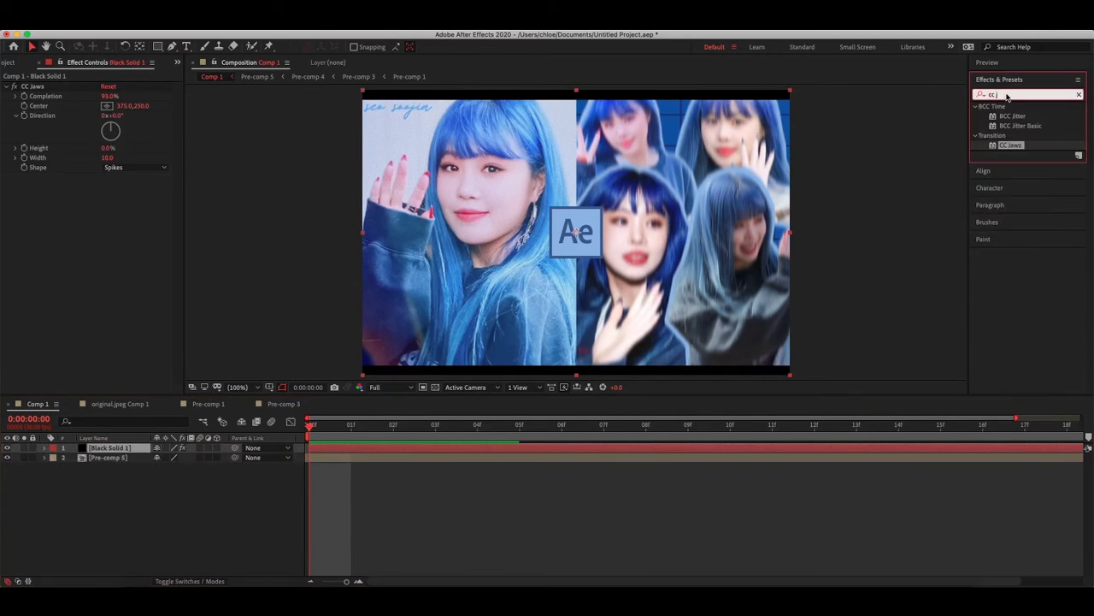
- Find the CLOOCK_COLORING preset and apply it to the new pre-composition
text(colo)
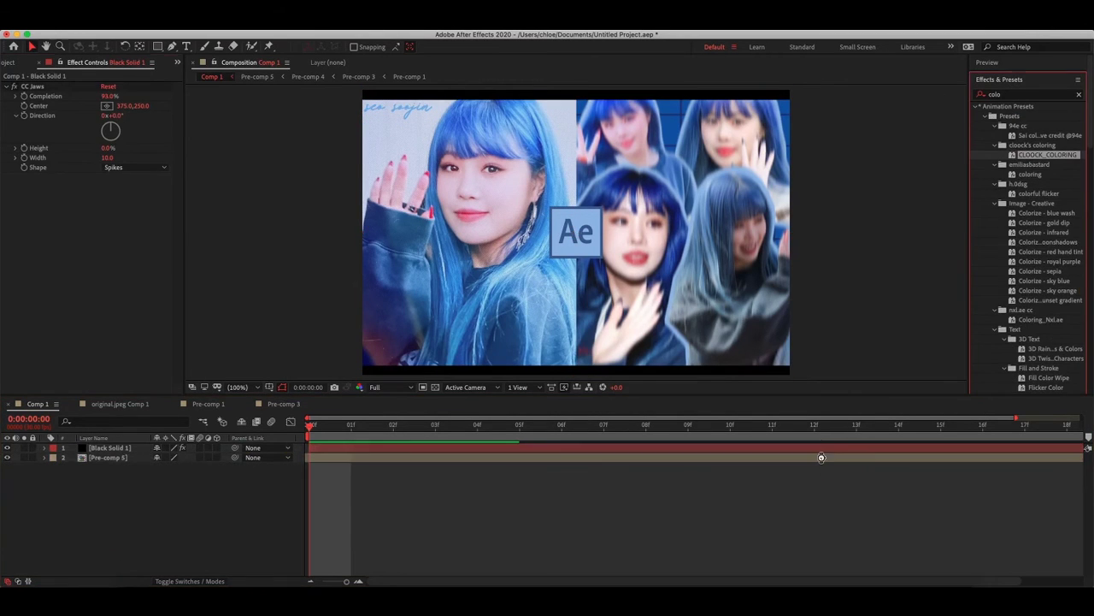
drag(1048, 155, 375, 280)
click(15, 149)
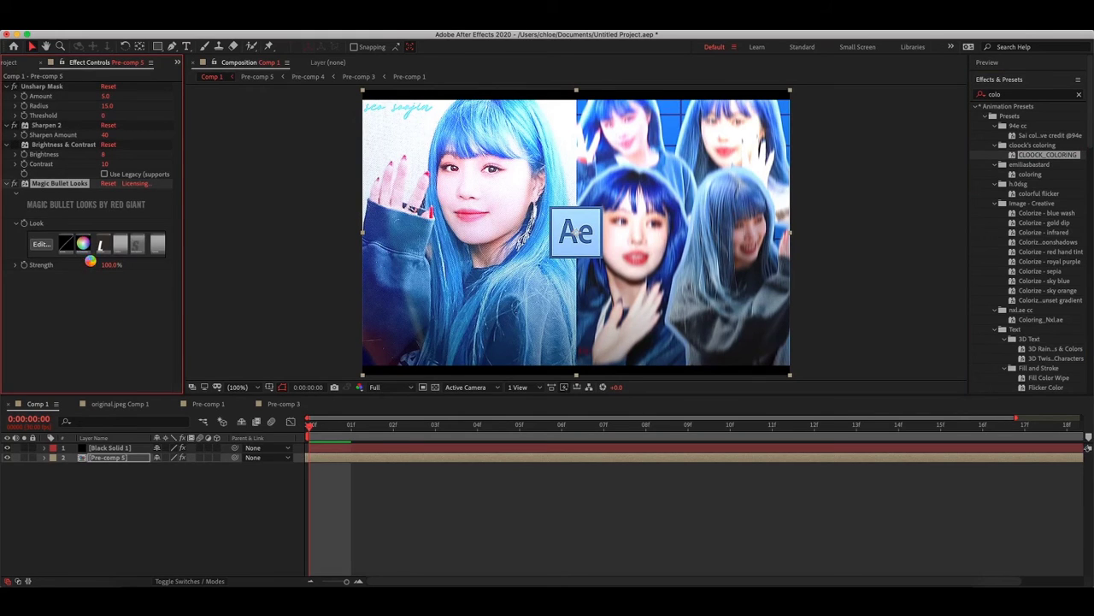
- Tone down the coloring preset by disabling Colorista II Pop in Magic Bullet Looks, setting Sharpen Amount to 20 and turning off Unsharp Mask
click(41, 244)
click(523, 483)
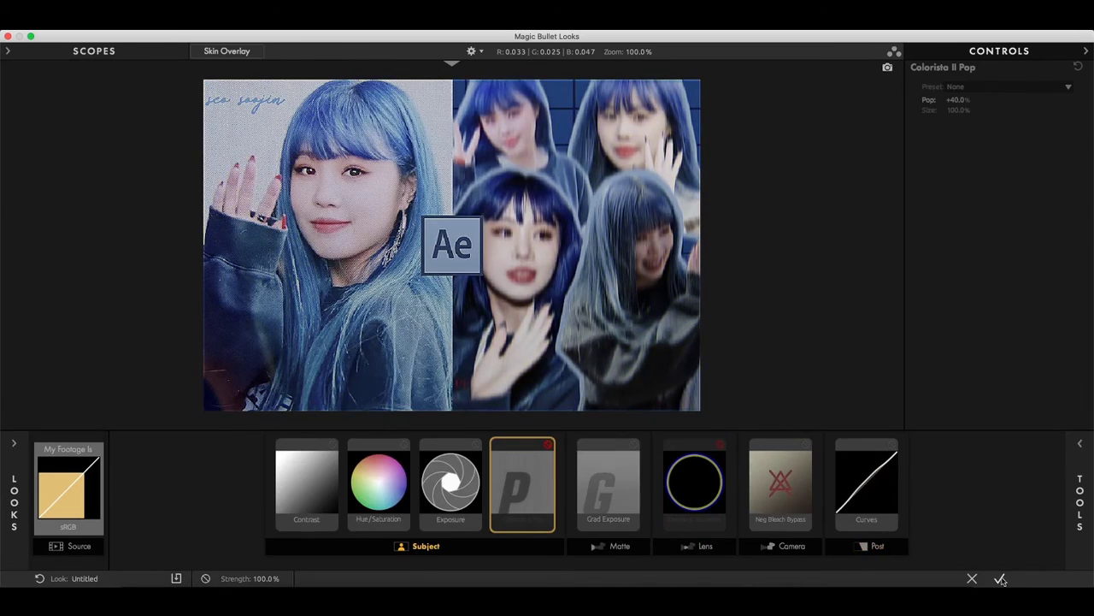
click(1000, 578)
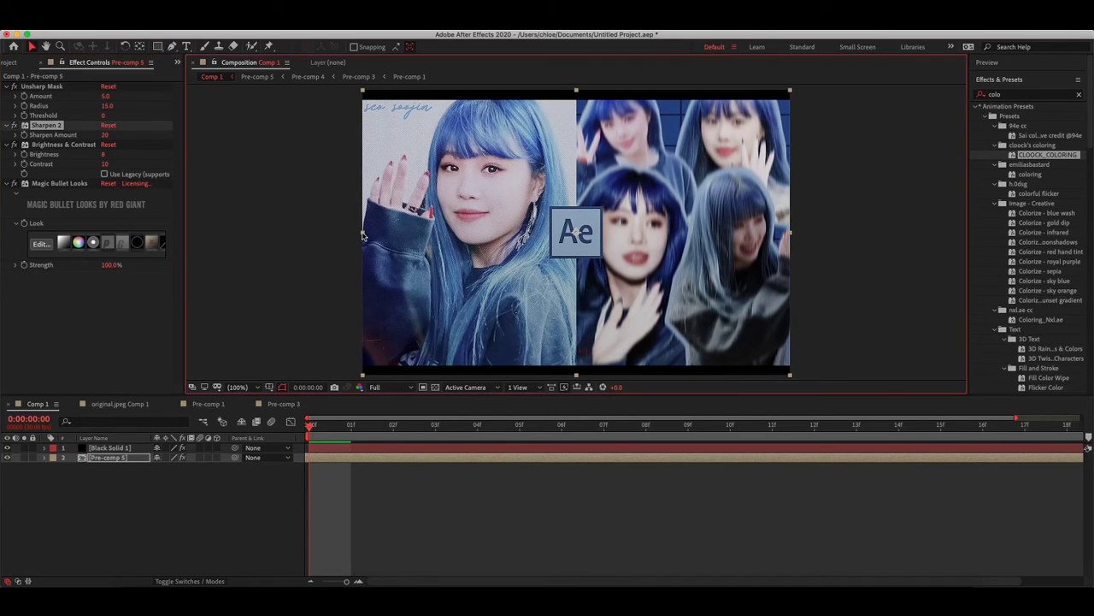
click(489, 526)
click(14, 185)
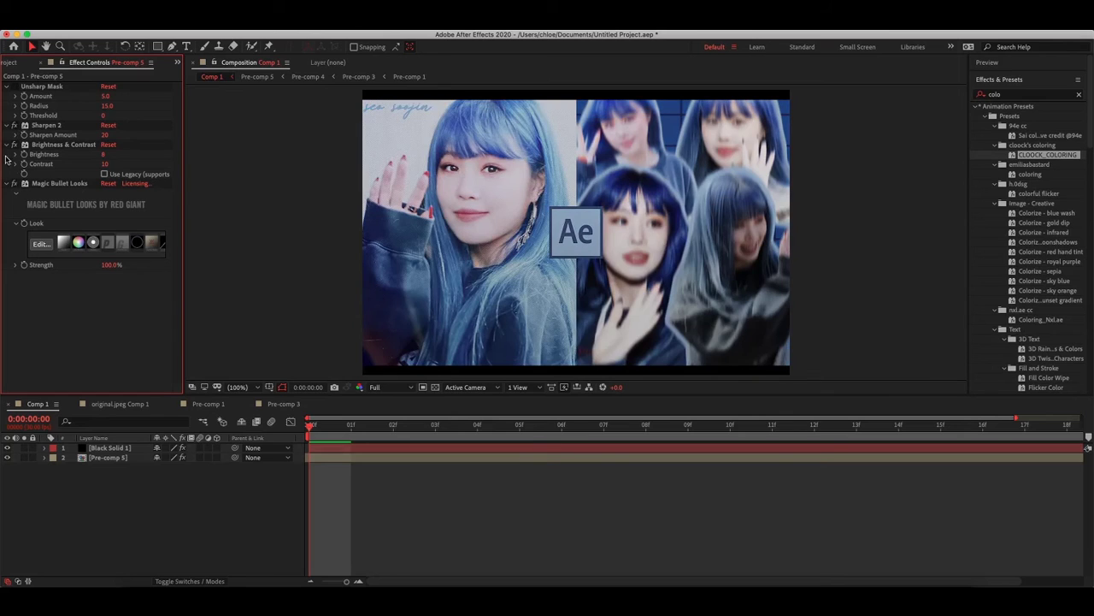
- Add Comp 1 to the render queue and set its output module to PNG Sequence
click(96, 19)
click(273, 204)
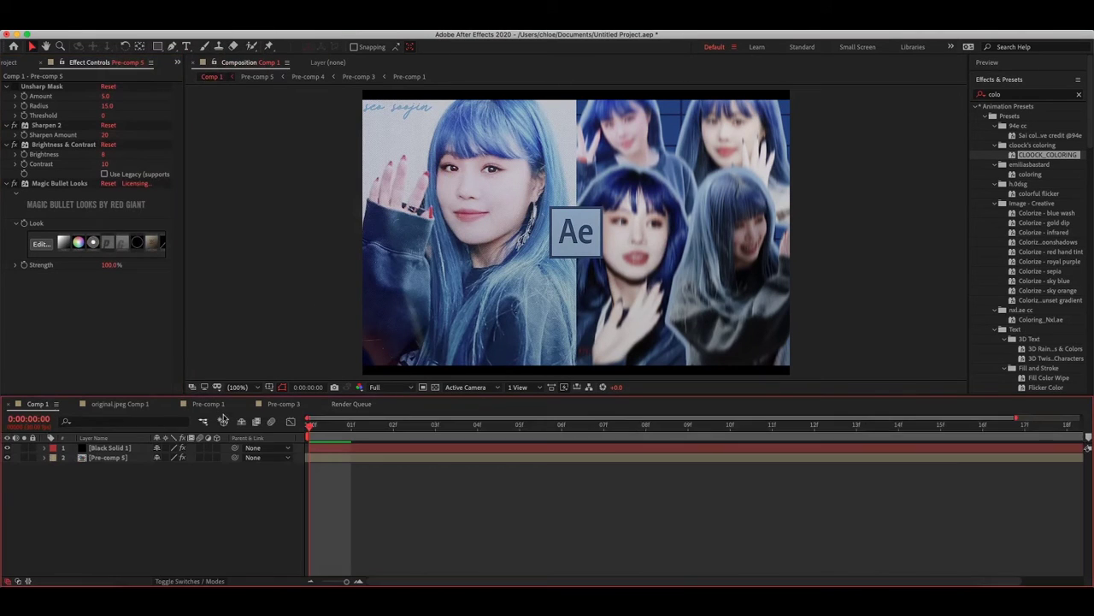
click(95, 19)
click(274, 201)
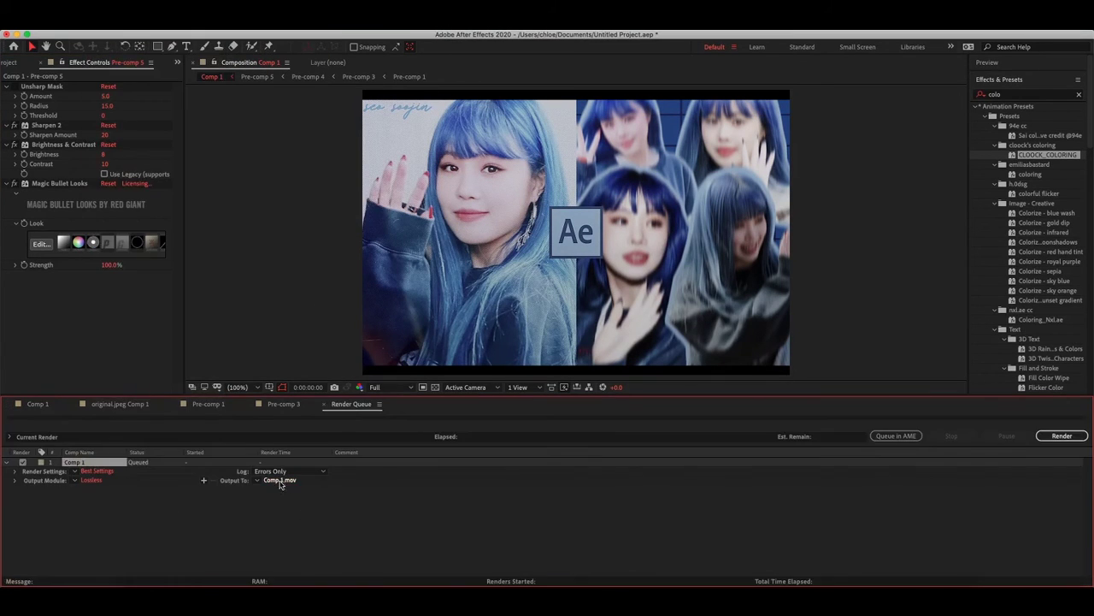
click(90, 480)
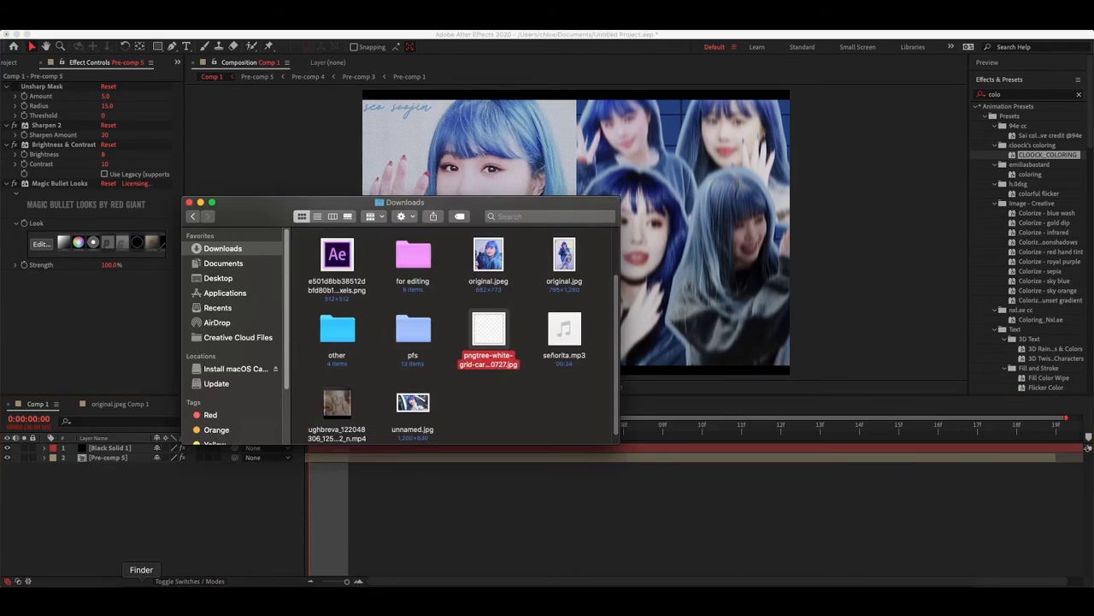
- Switch to Finder, show the package contents of the Adobe After Effects 2020 application and open its Frameworks folder
click(269, 299)
double_click(420, 262)
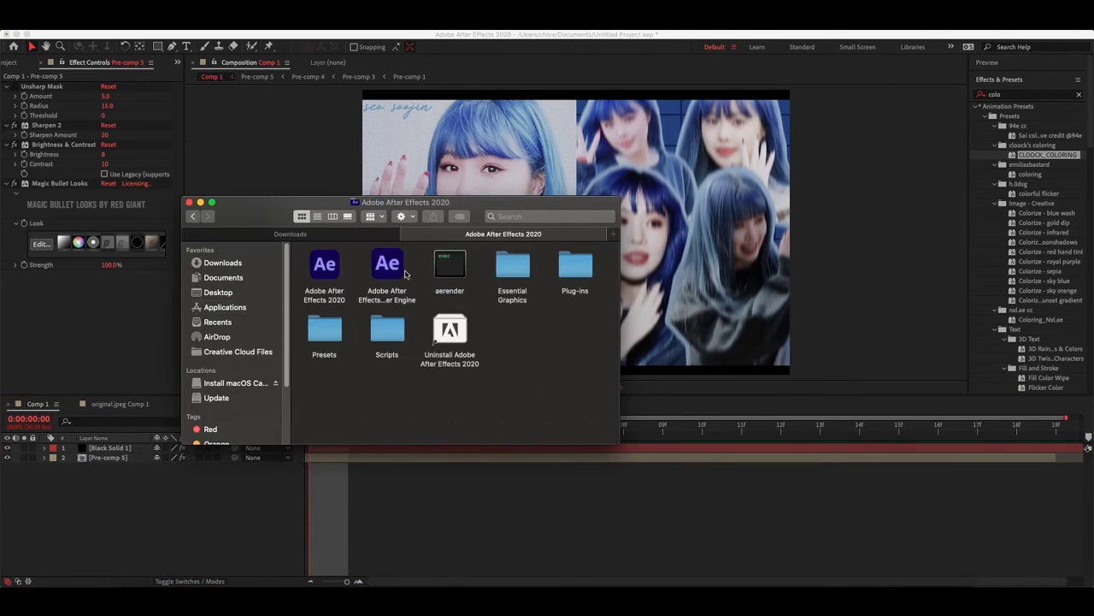
right_click(303, 245)
click(351, 264)
double_click(321, 266)
double_click(453, 377)
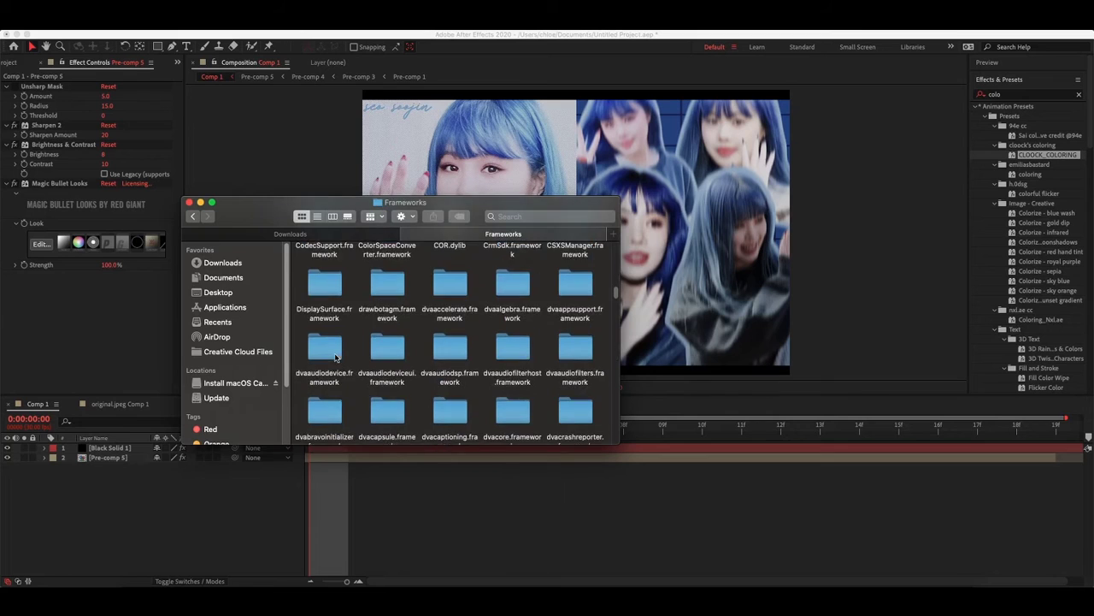
- Open the png folder within the framework's Resources folder and select AE_Splash.png
scroll(335, 357, down, 10)
scroll(335, 358, down, 5)
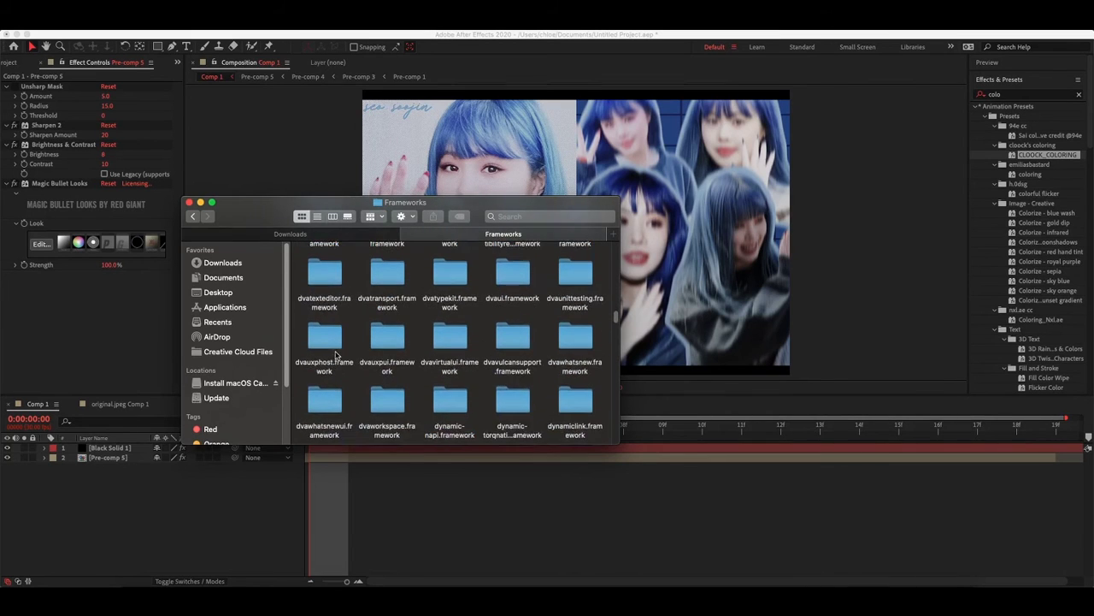
scroll(336, 356, up, 10)
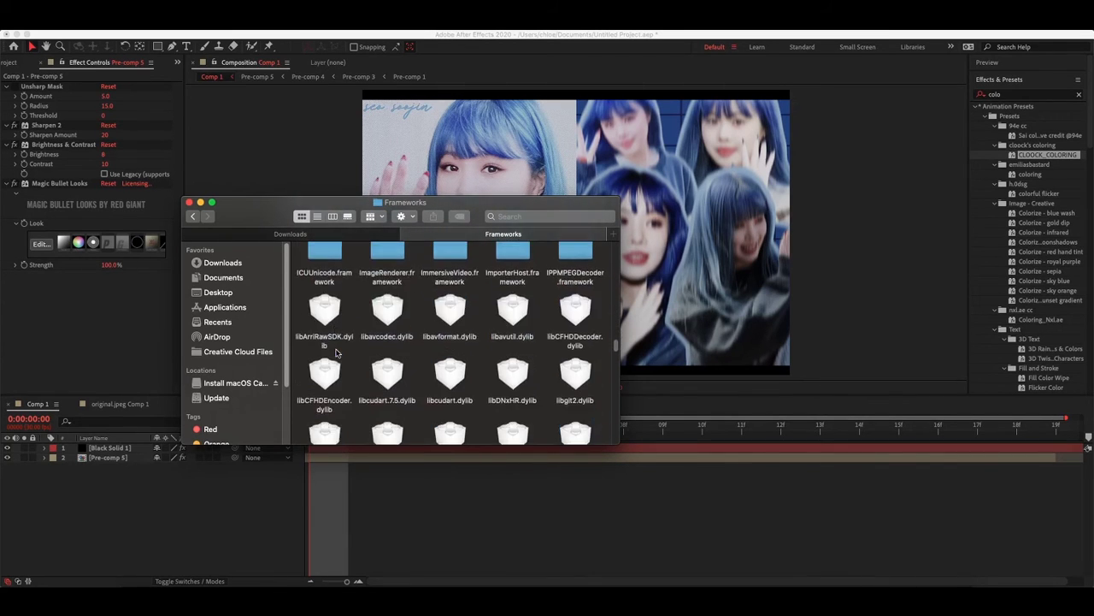
double_click(334, 342)
double_click(387, 267)
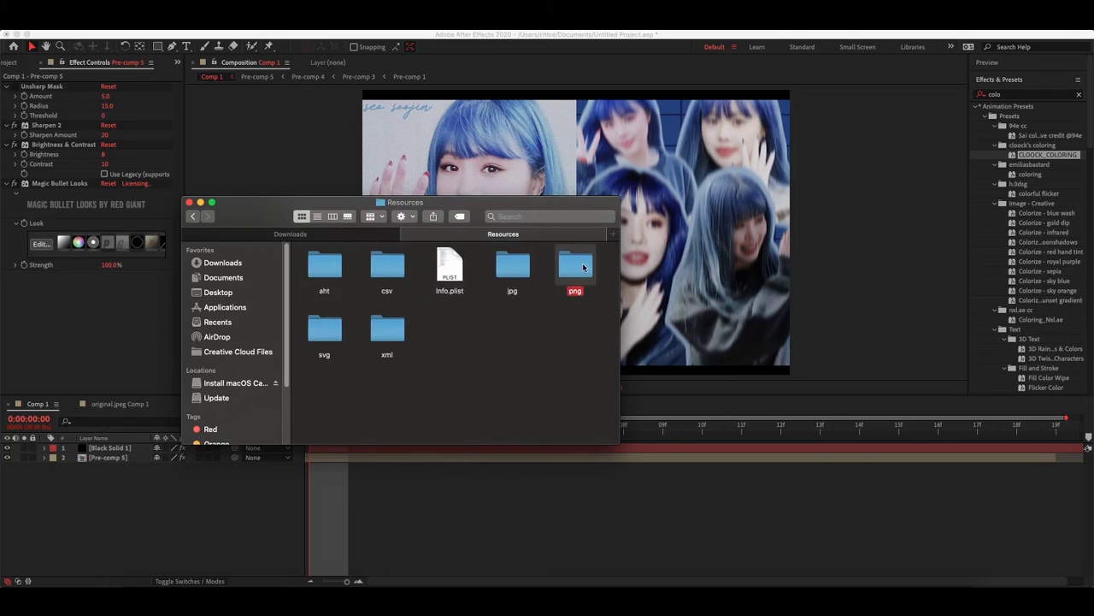
double_click(576, 266)
right_click(446, 341)
key(Escape)
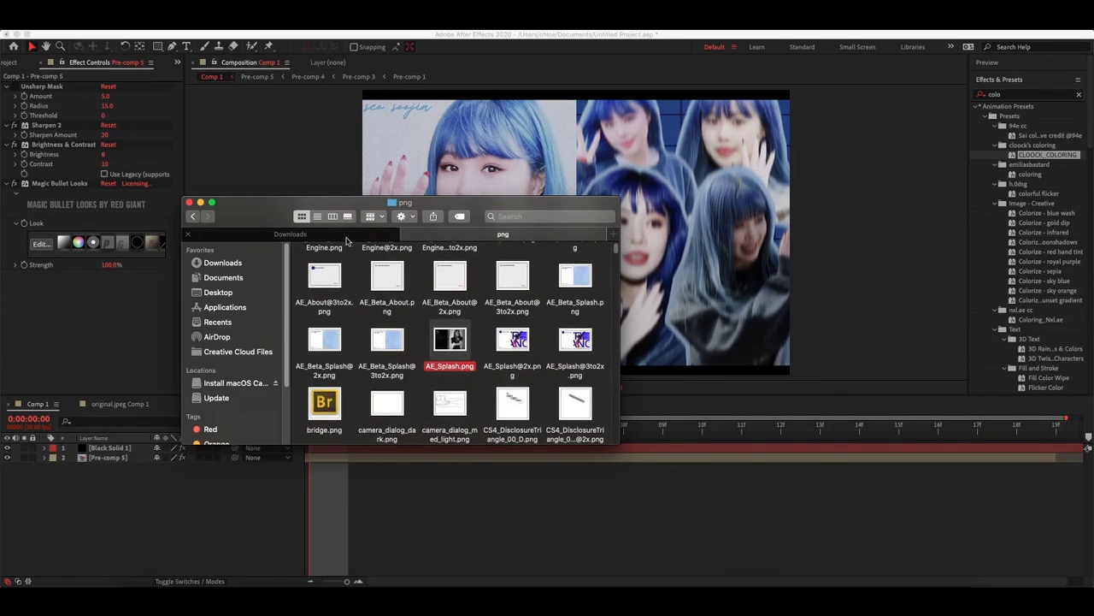
- Look through the Documents and Downloads folders in the other Finder tab
click(290, 234)
click(223, 278)
click(224, 263)
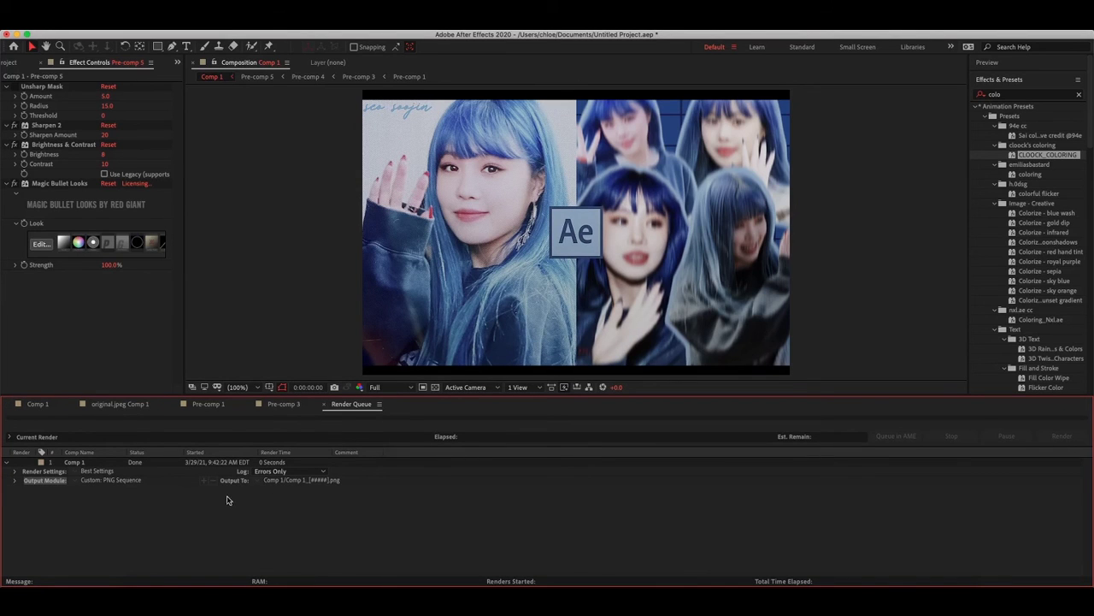
- Switch back to After Effects, queue the pngtree white grid composition as a PNG Sequence and check its output location
click(98, 15)
click(290, 214)
click(111, 507)
click(691, 559)
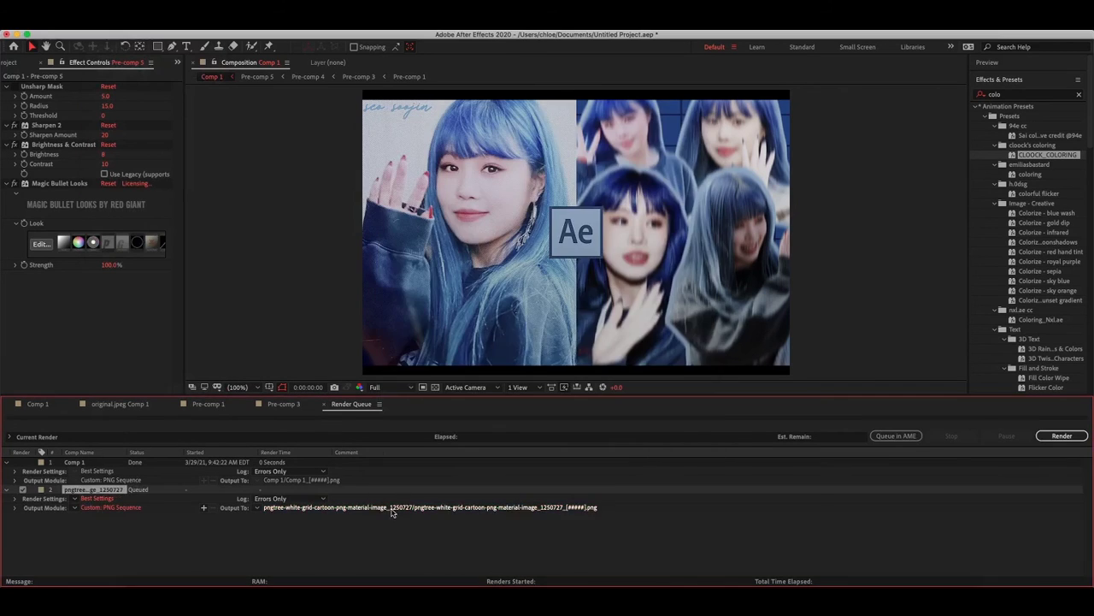
click(392, 510)
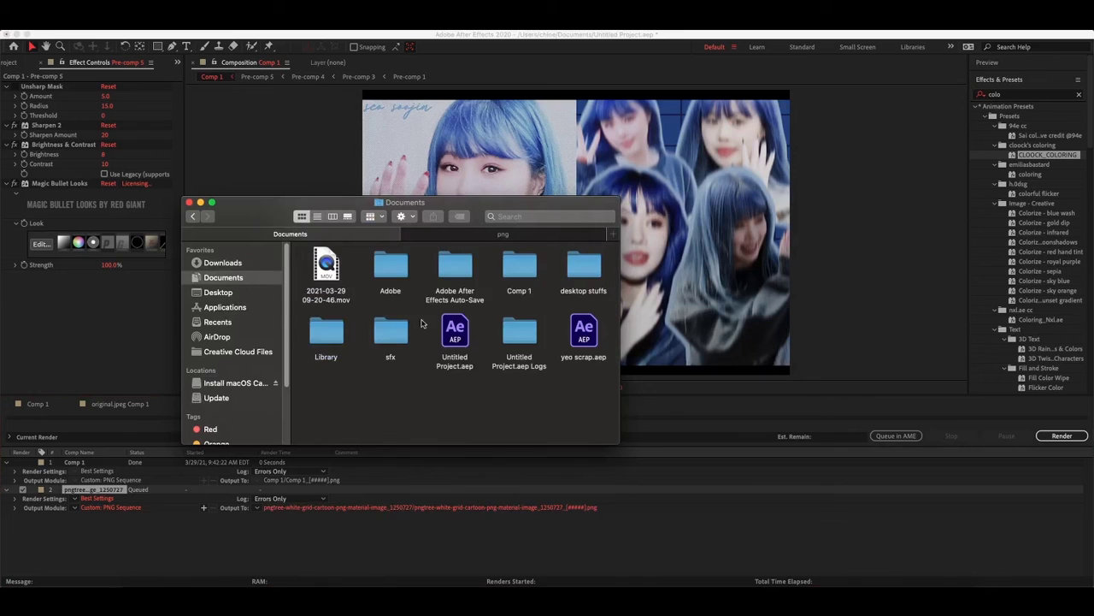
- Switch to Finder, open the Comp 1 folder in Documents and rename the rendered image Comp 1_00000.png as AE_Splash.png
double_click(519, 265)
right_click(322, 276)
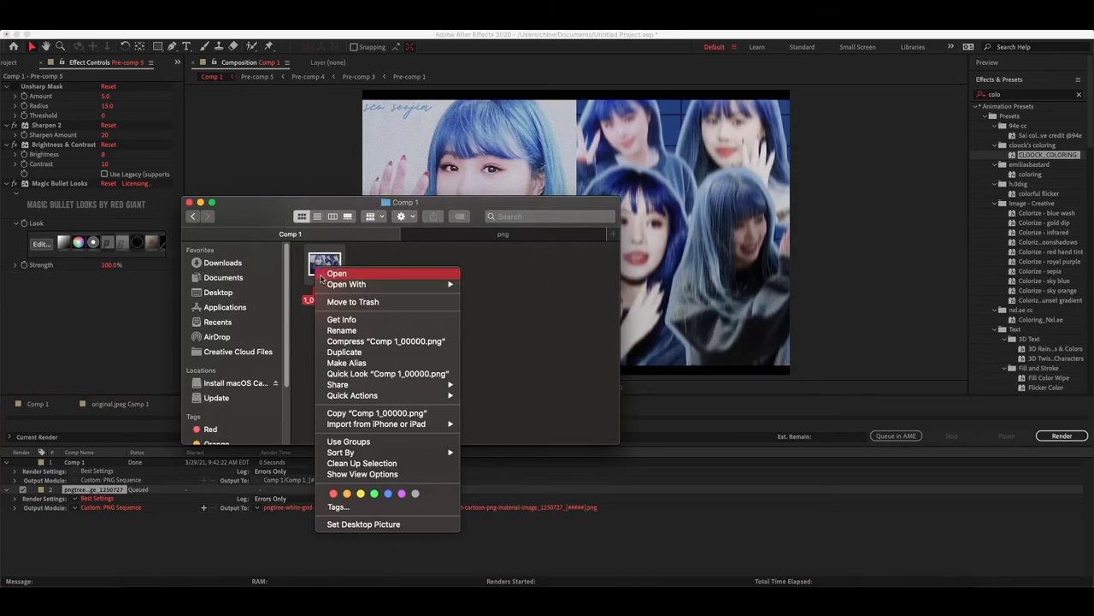
click(352, 333)
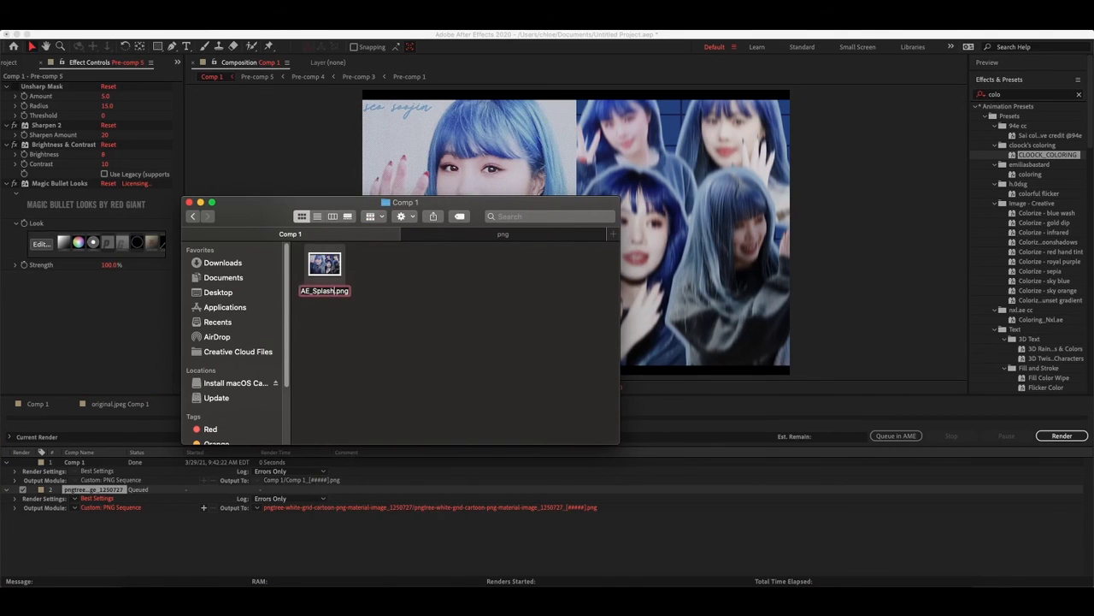
- Move the renamed AE_Splash.png from the Comp 1 folder into the application's png folder, replacing the existing splash image
click(454, 234)
click(343, 238)
drag(328, 265, 453, 257)
click(628, 207)
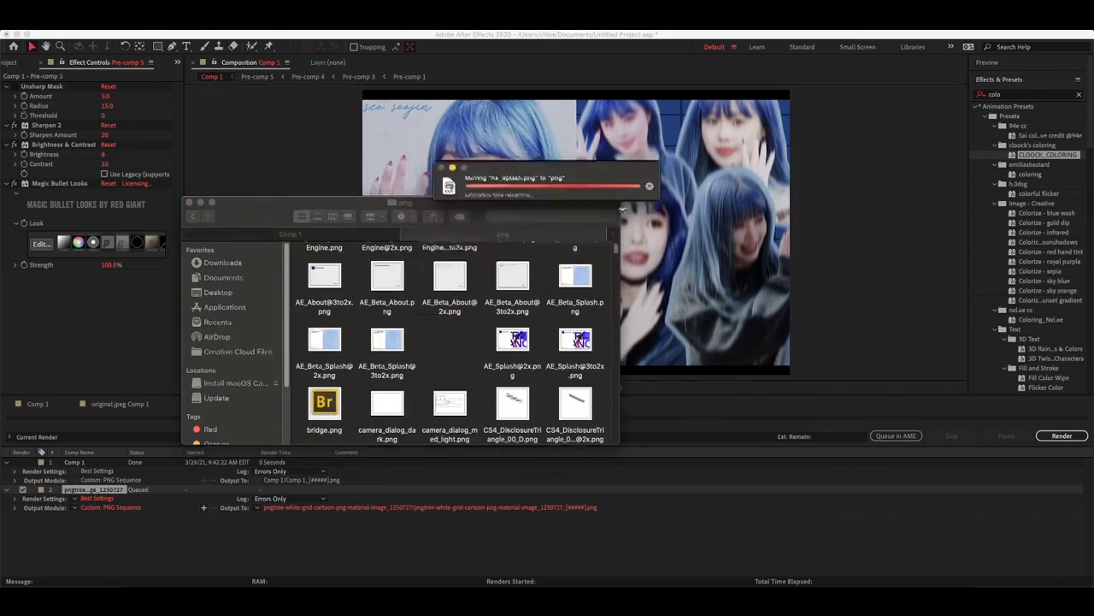
click(401, 216)
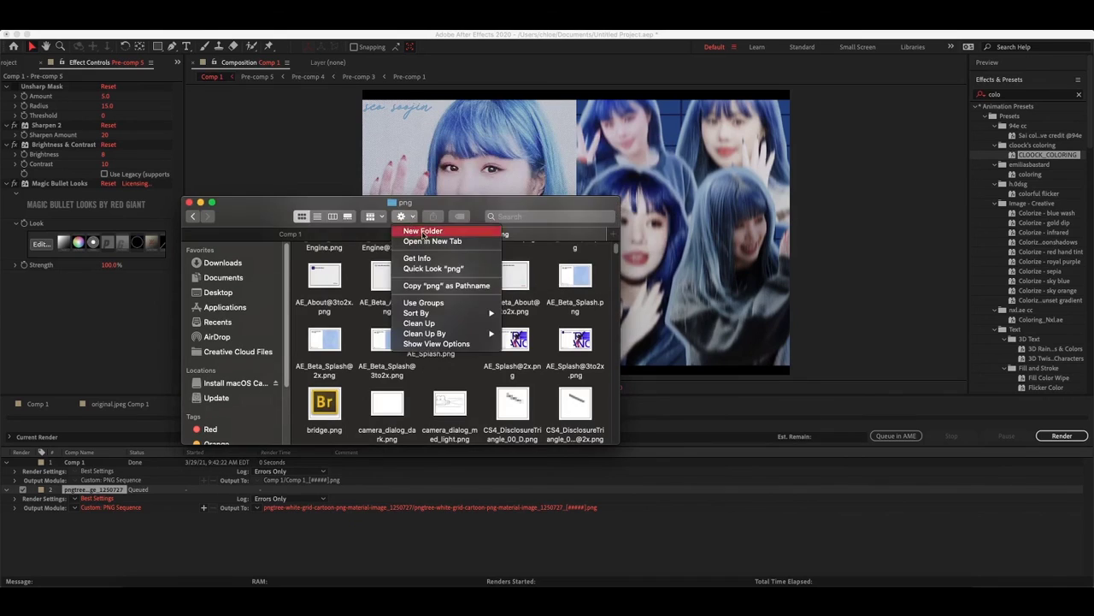